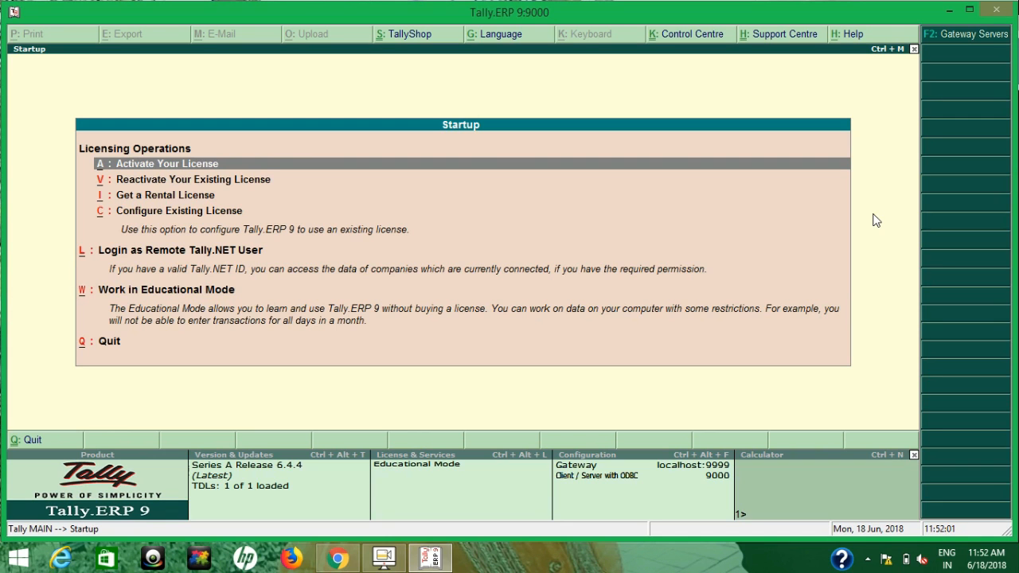
left_click(948, 11)
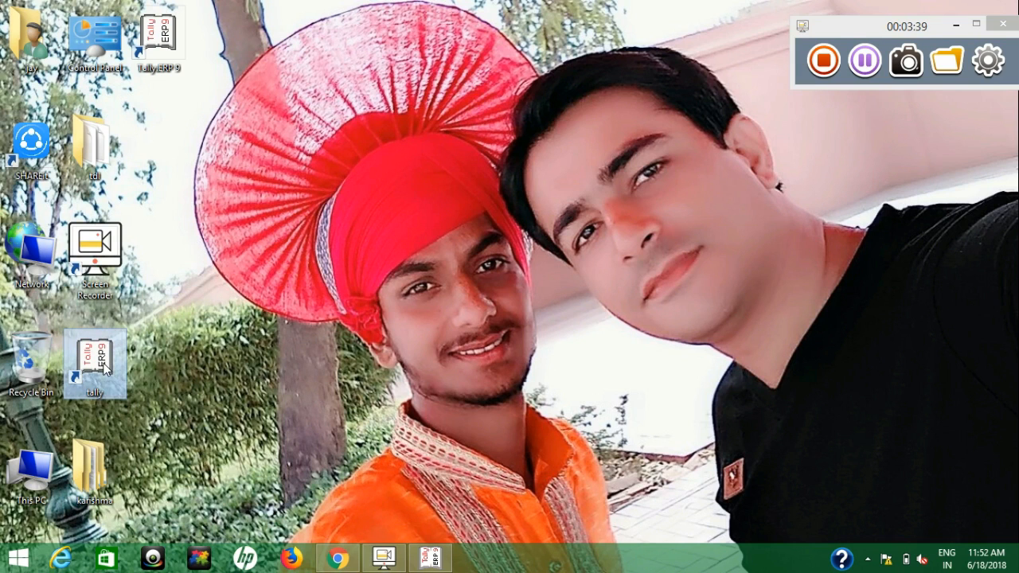
right_click(103, 365)
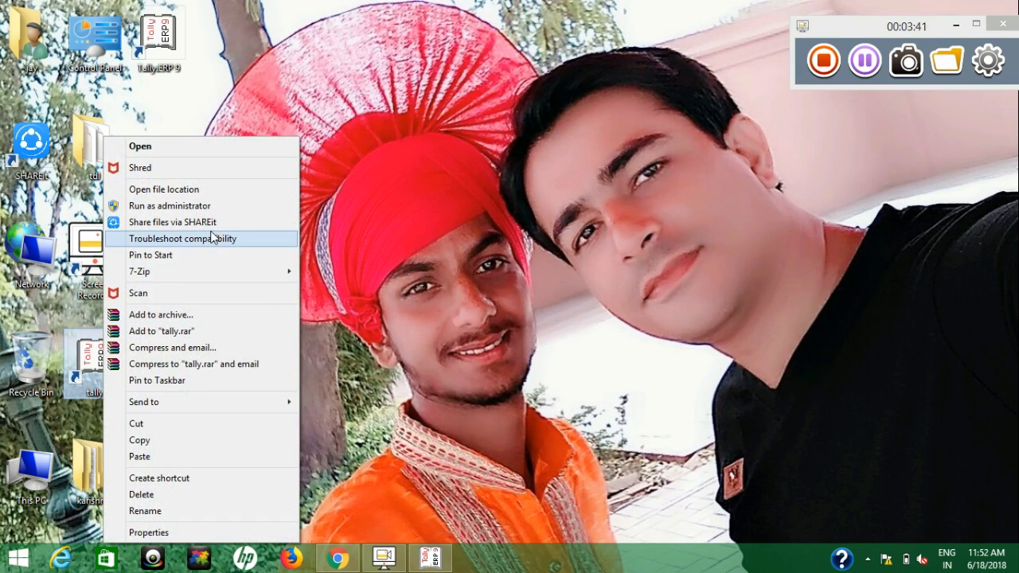
left_click(482, 387)
left_click(440, 561)
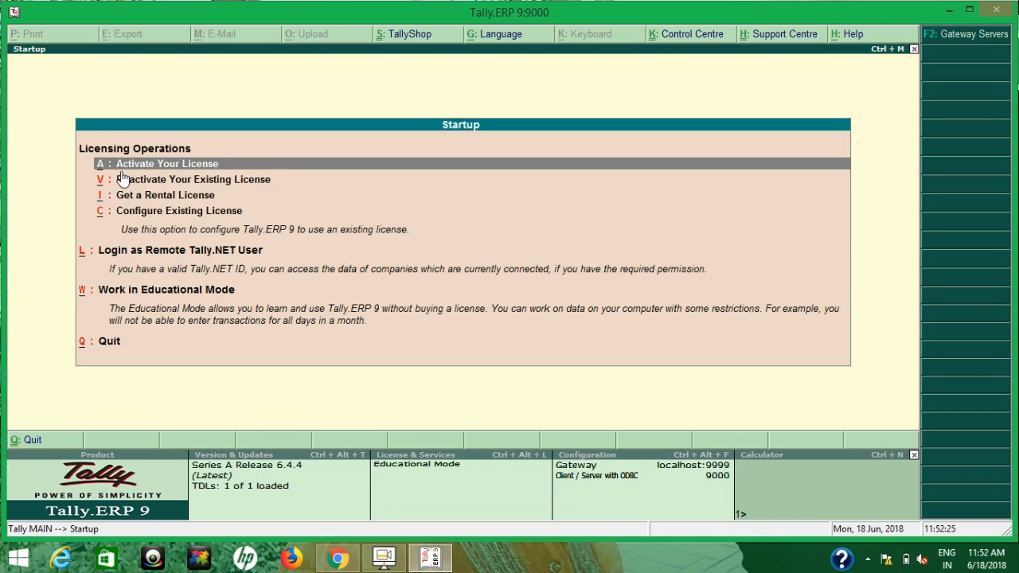
Start license activation, cancel it unfilled, and skip the company Suraj login
left_click(215, 170)
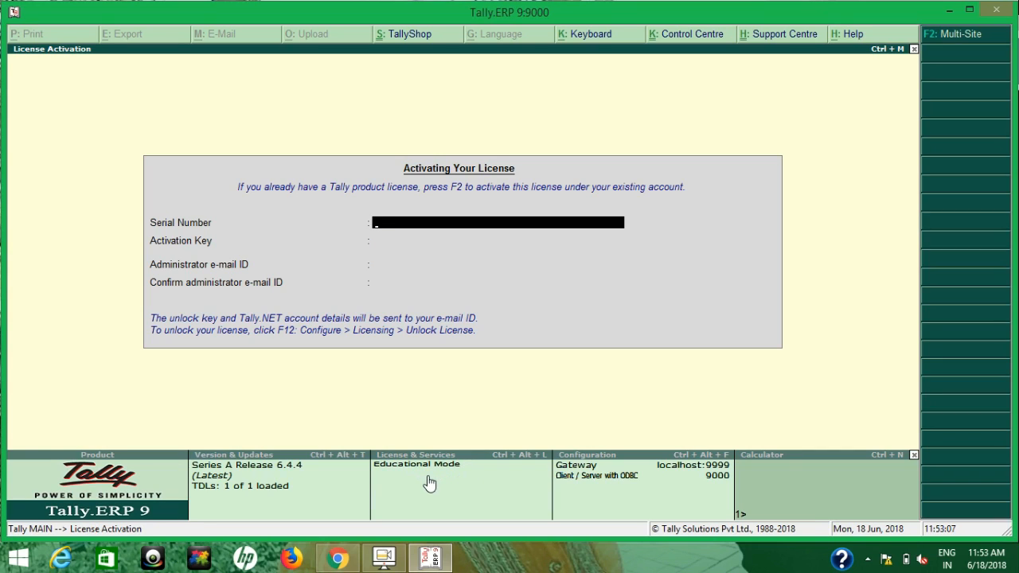
key("Escape")
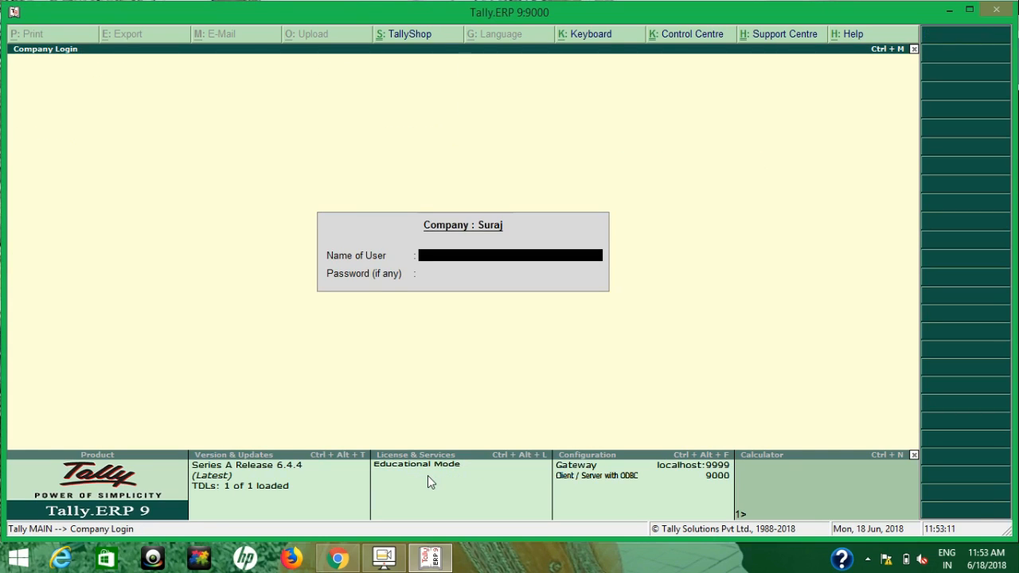
key("Escape")
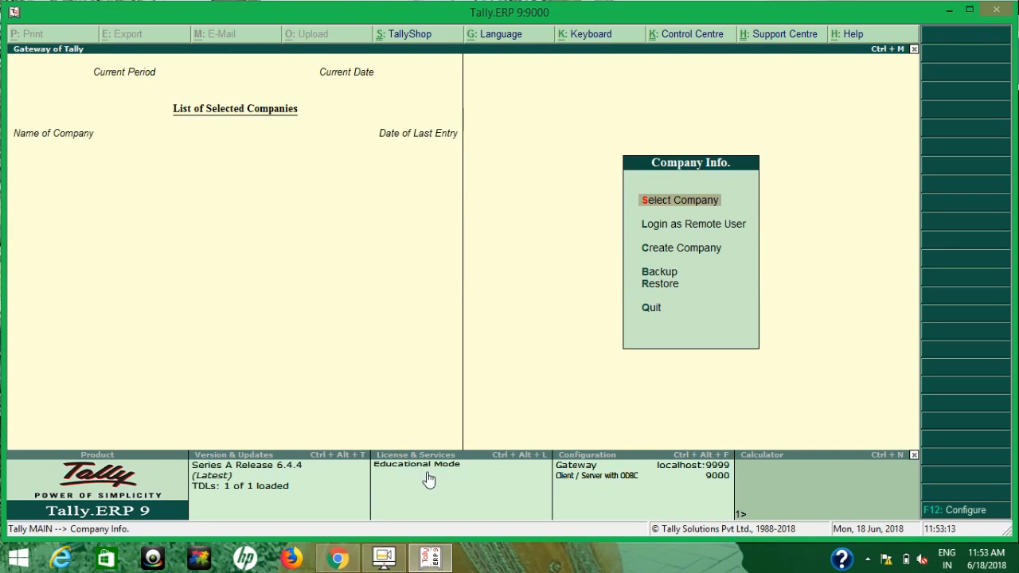
Review the License & Services details and the reactivation form twice, then back out toward quitting
left_click(428, 474)
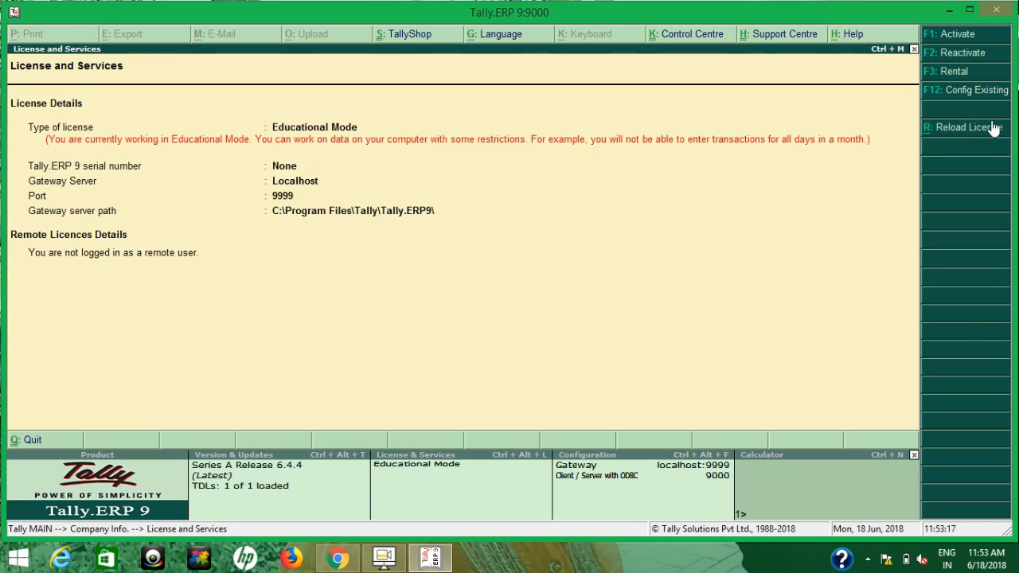
left_click(951, 55)
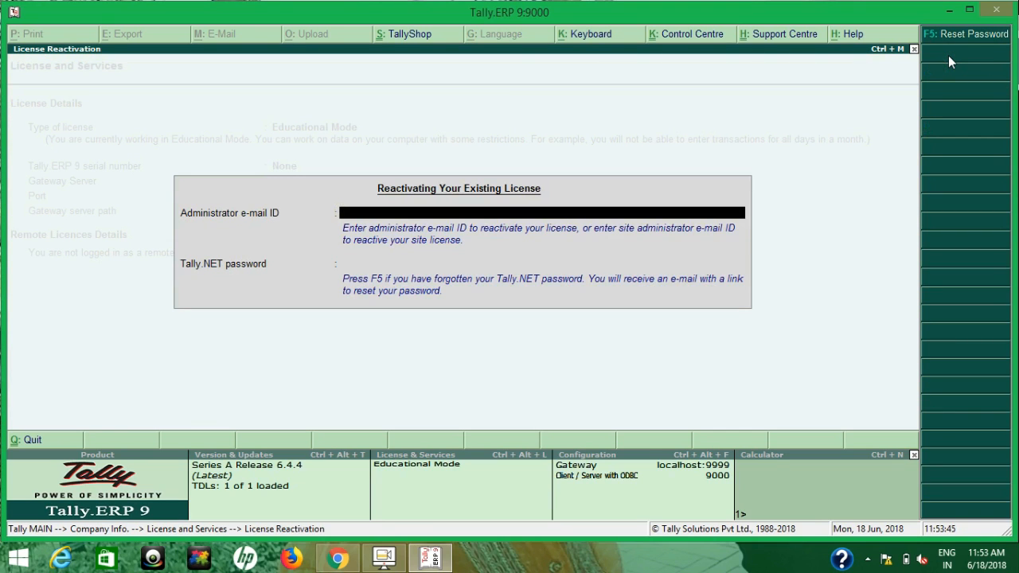
key("Escape")
key("Escape")
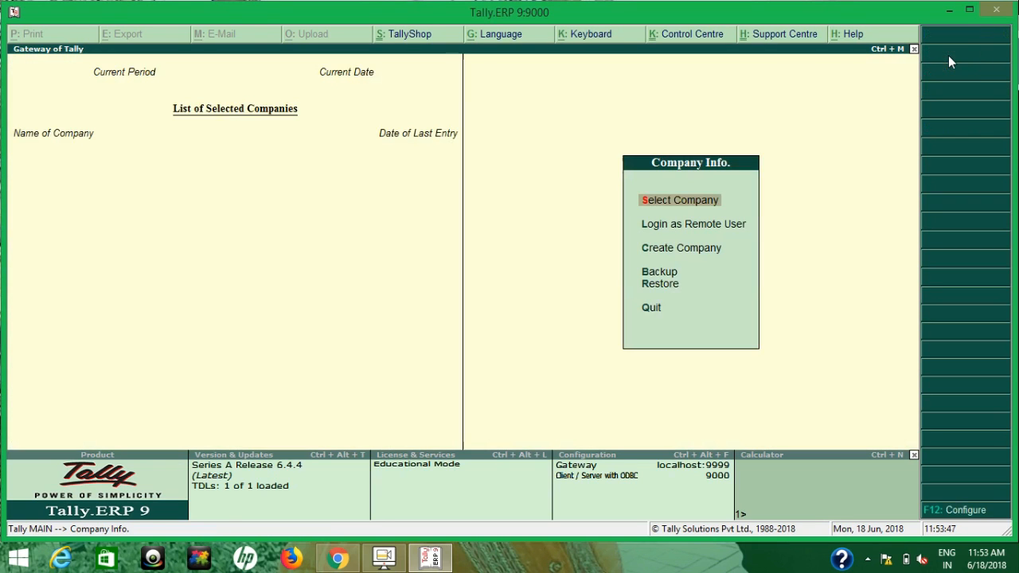
left_click(449, 469)
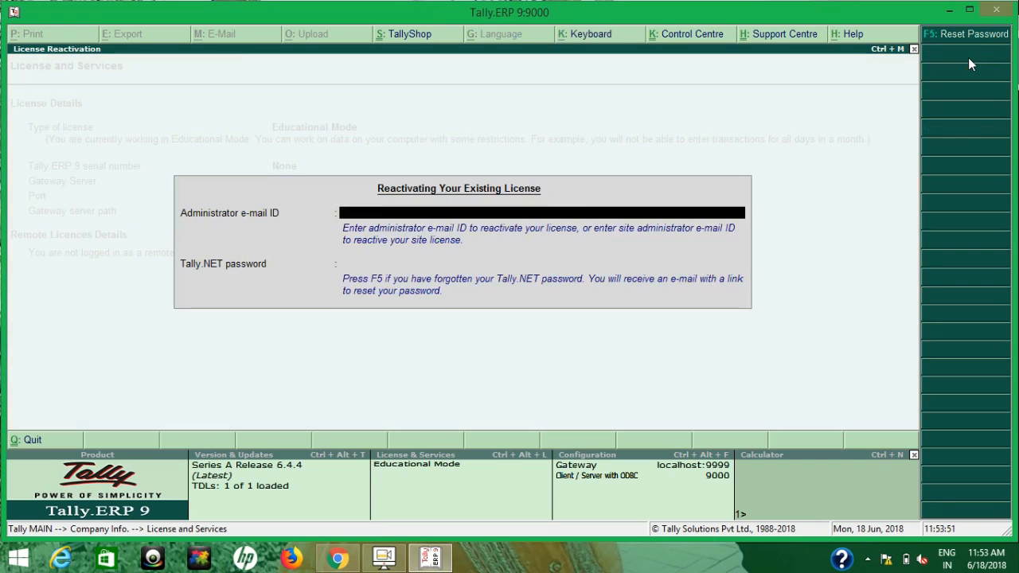
left_click(968, 55)
key("Escape")
key("Escape")
key("Escape")
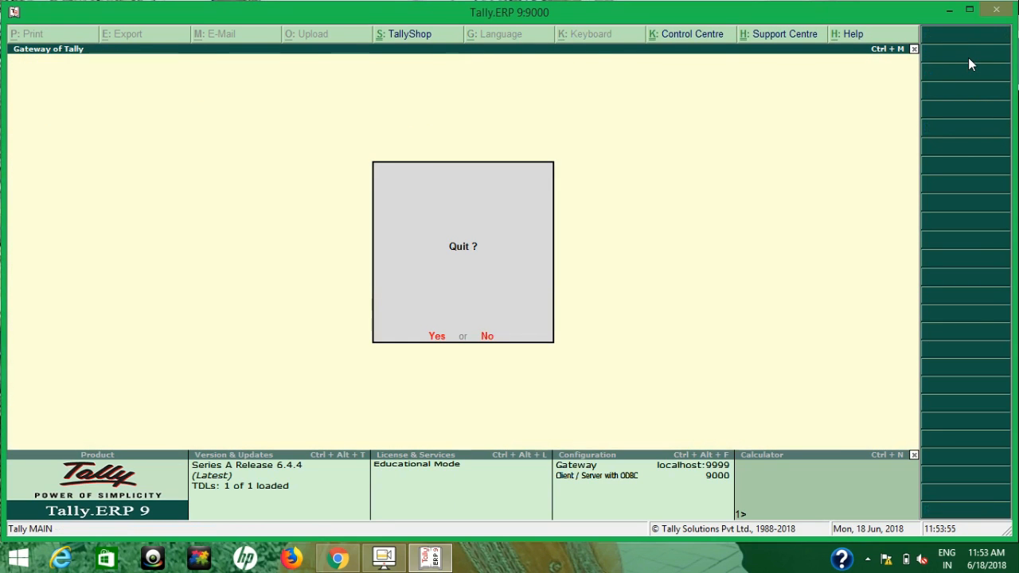
Confirm quitting Tally.ERP 9 and relaunch it from the desktop shortcut as administrator
key("Return")
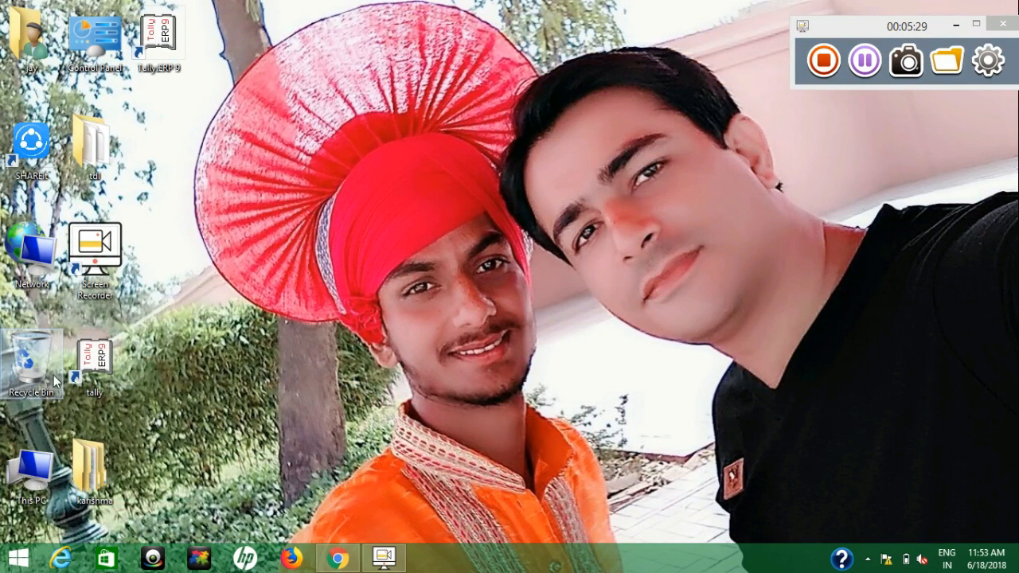
right_click(87, 370)
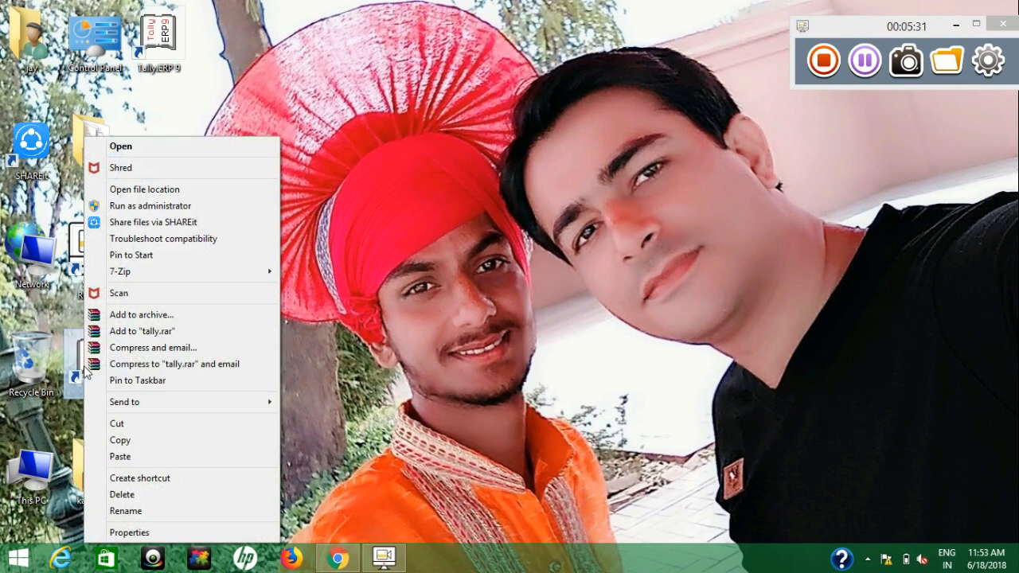
left_click(221, 214)
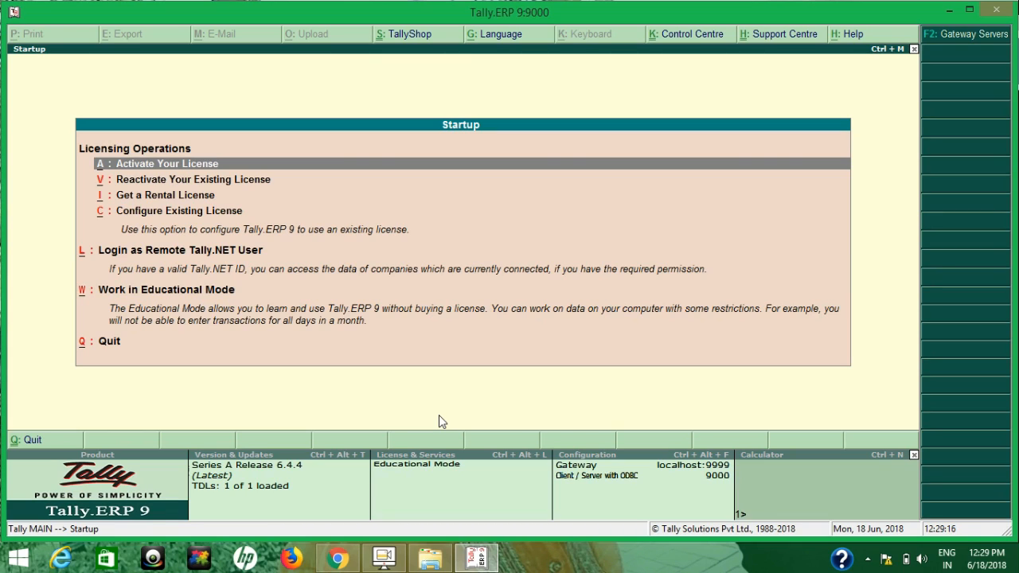
From the License & Services details, open Reactivate Your Existing License
left_click(415, 469)
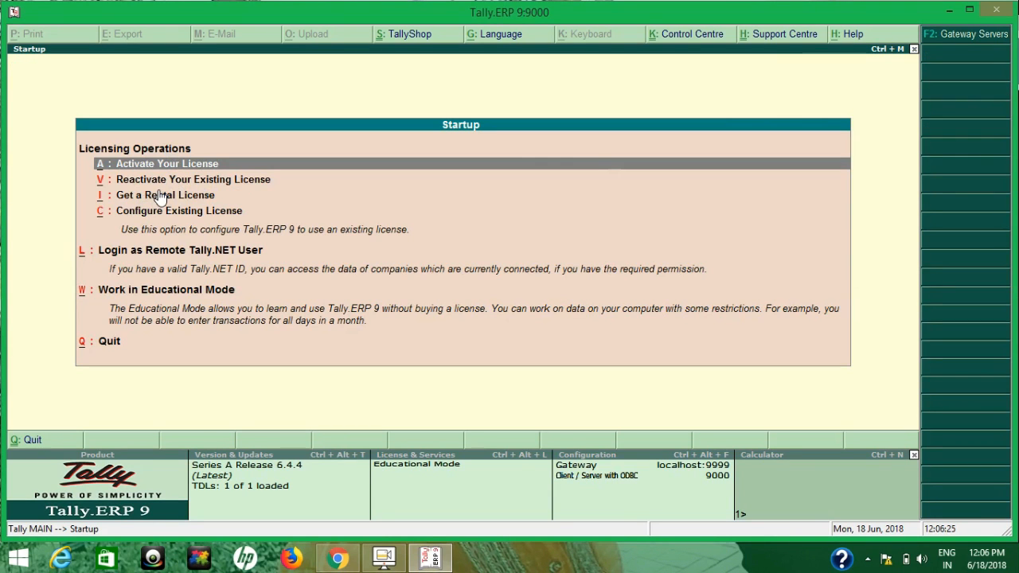
key("Down")
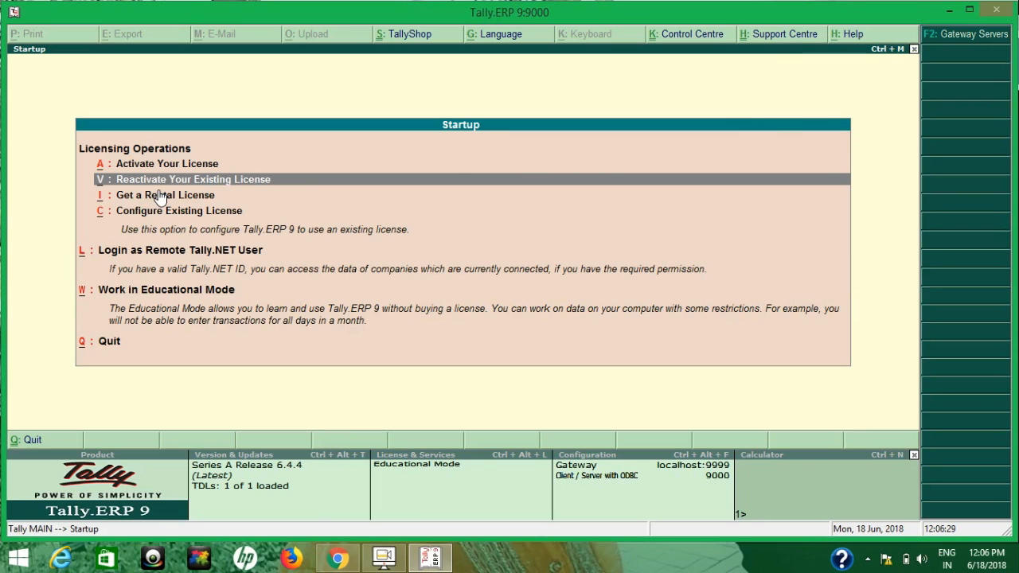
key("Return")
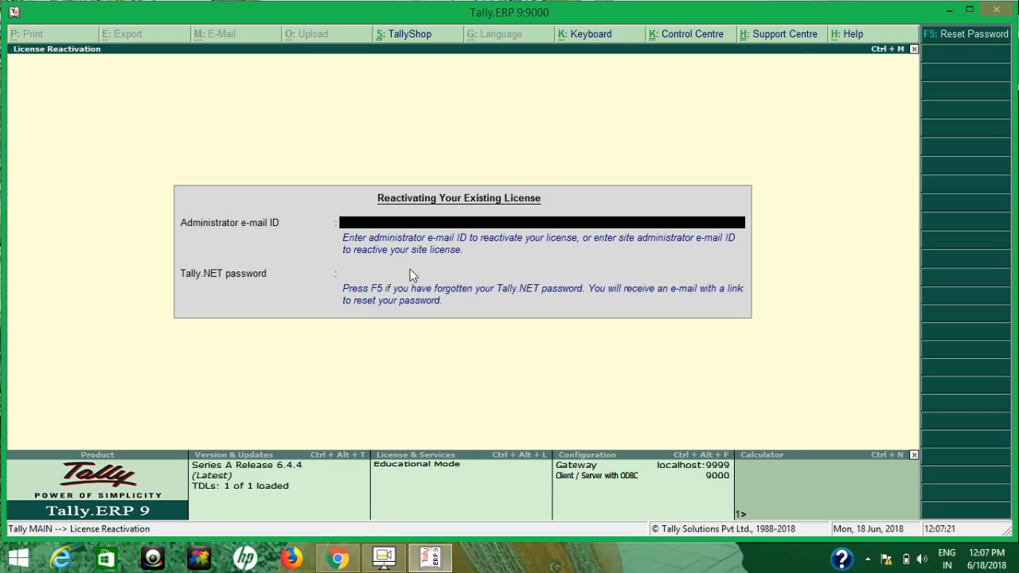
Close License Reactivation and reopen the License & Services details panel
key("Escape")
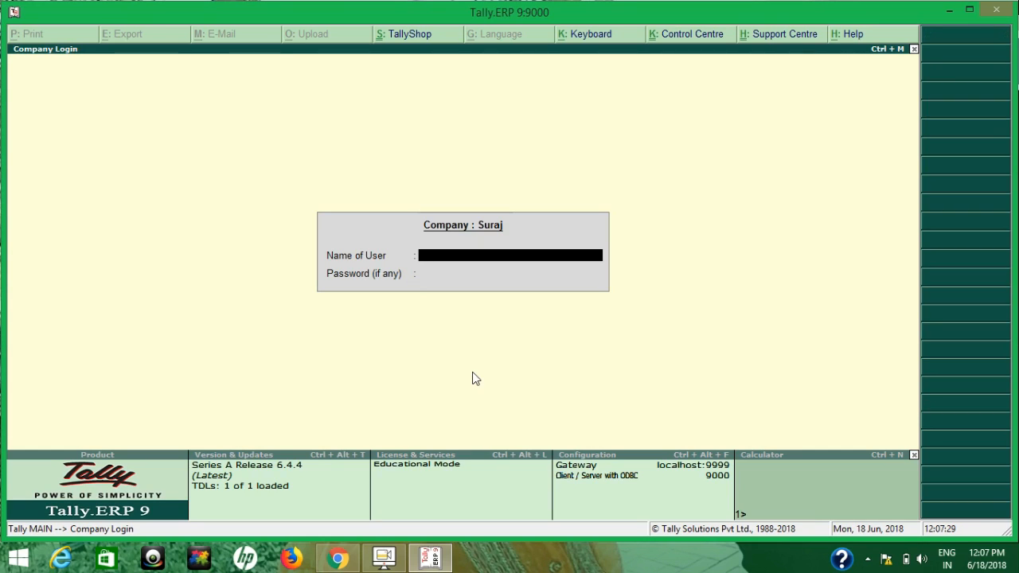
left_click(457, 475)
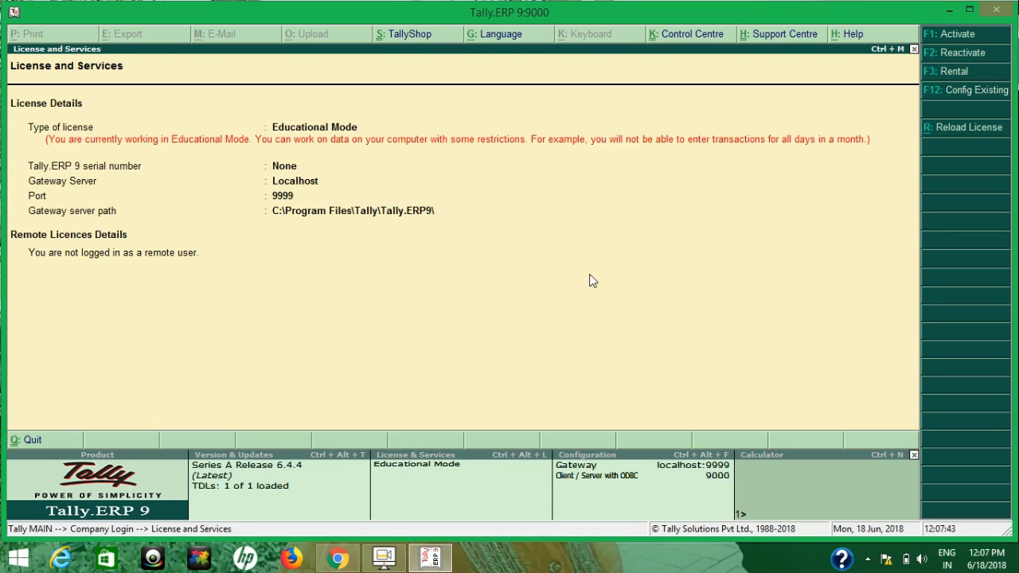
Close the license details and move to the Alter option in Suraj's Company Info menu
key("Escape")
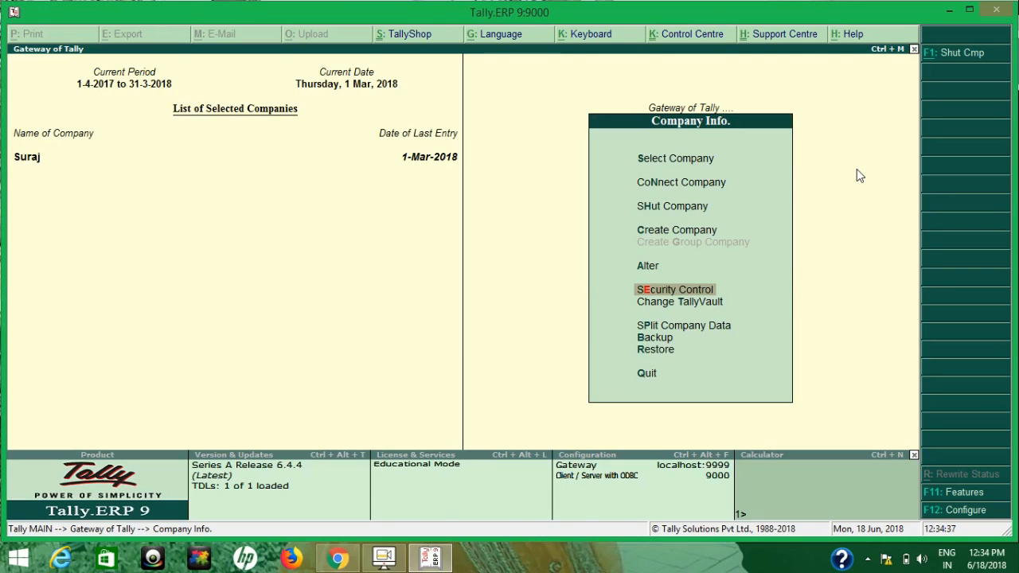
key("Up")
key("Up")
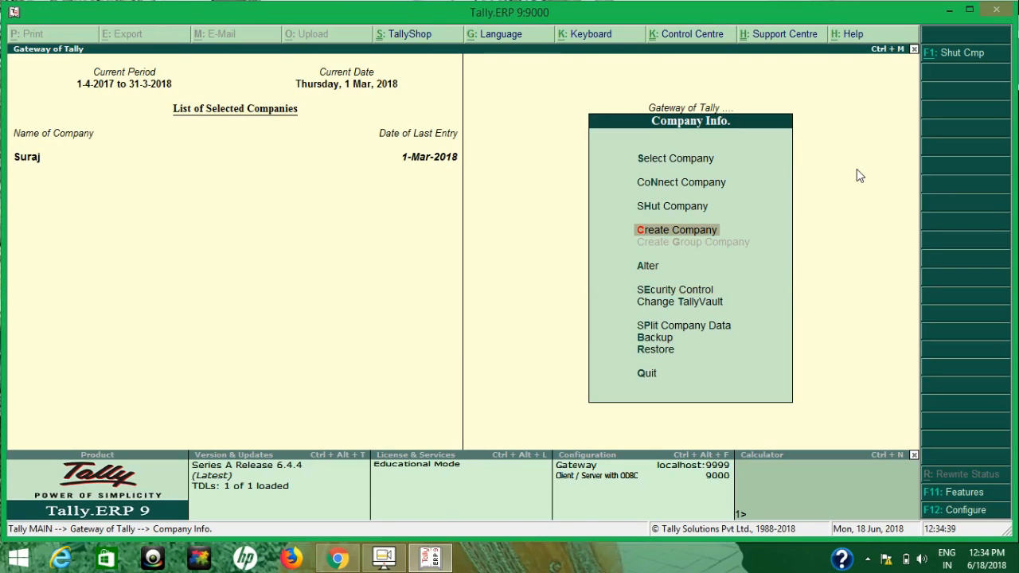
key("Down")
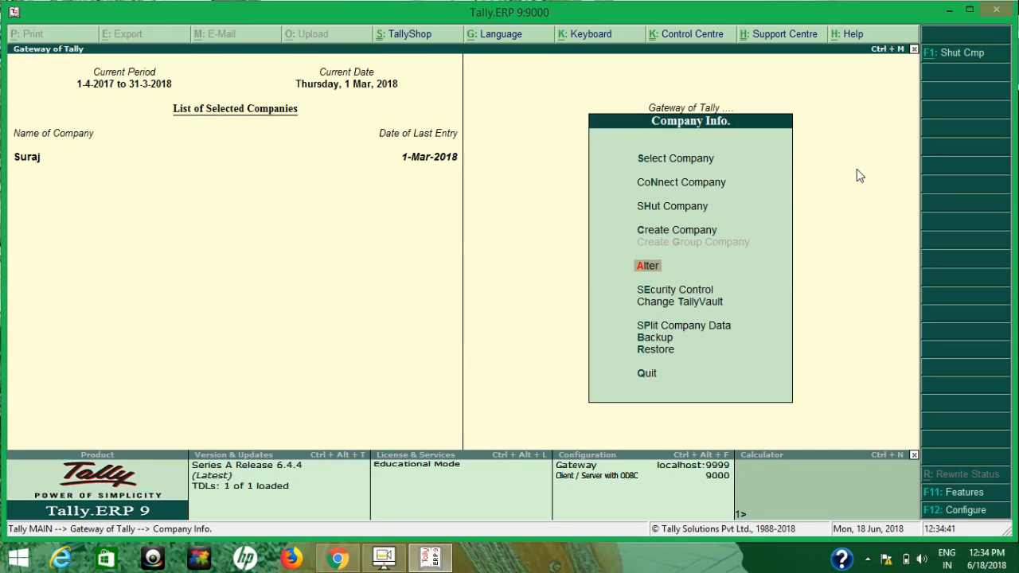
key("Return")
key("Return")
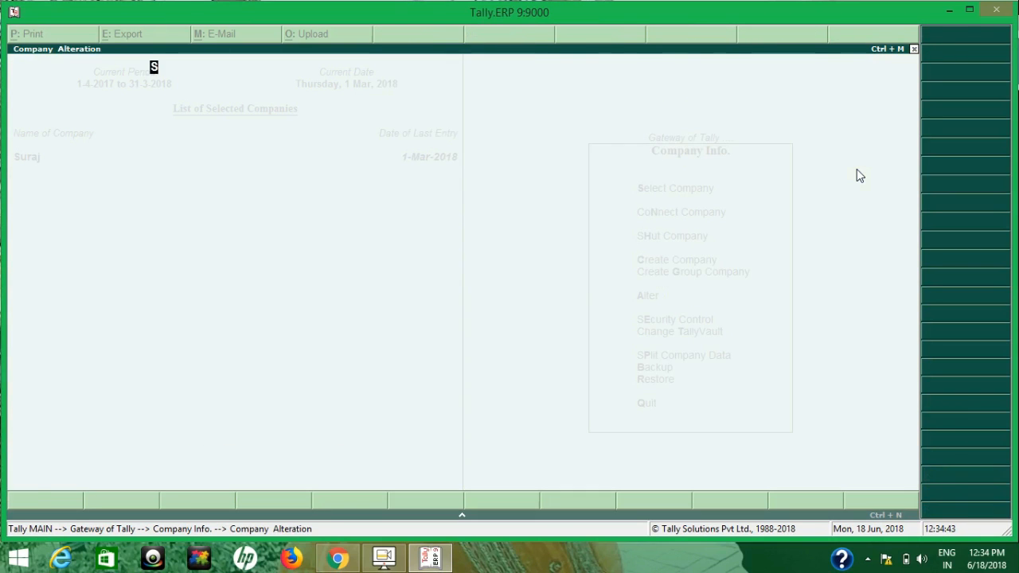
key("Return")
key("Return")
key("Return")
key("Return")
key("Return")
key("Return")
key("Return")
key("Return")
key("Return")
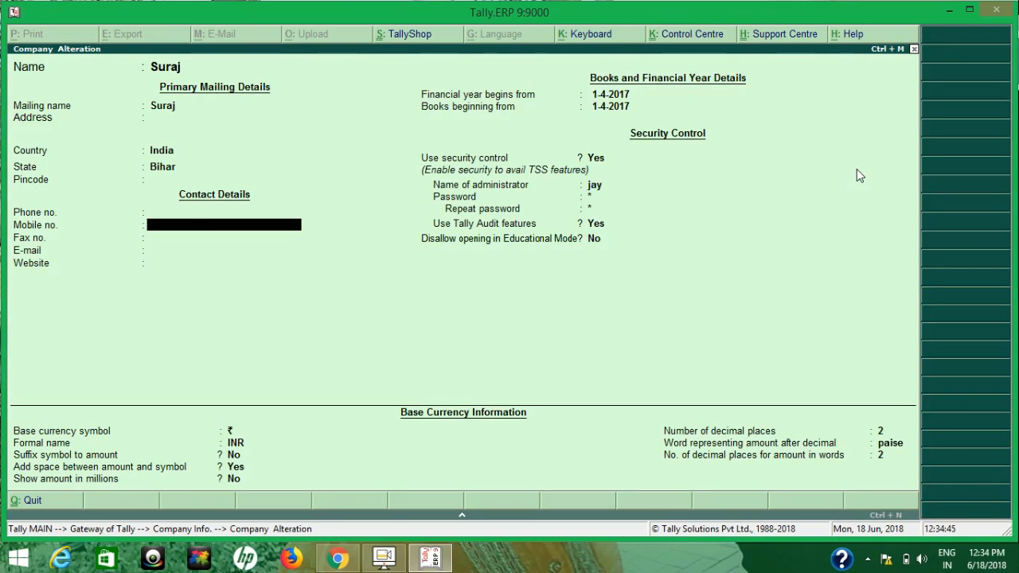
key("Return")
key("Return")
key("Return")
key("Return")
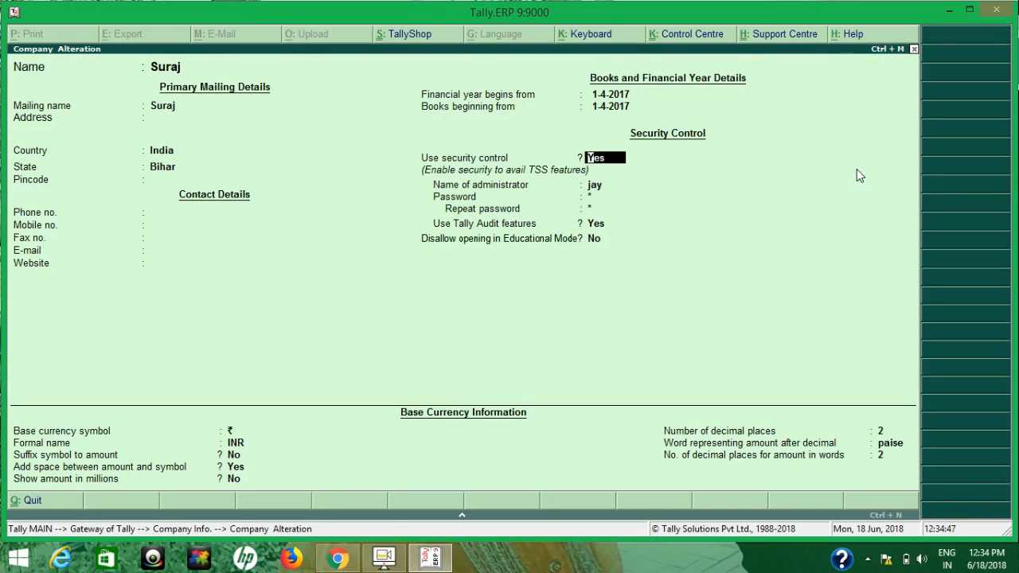
key("Return")
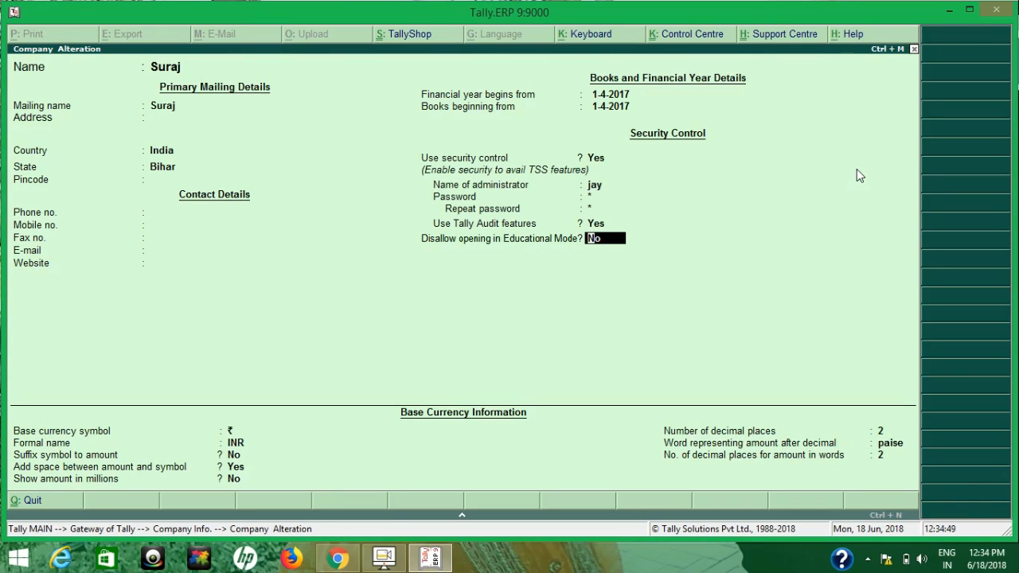
key("Return")
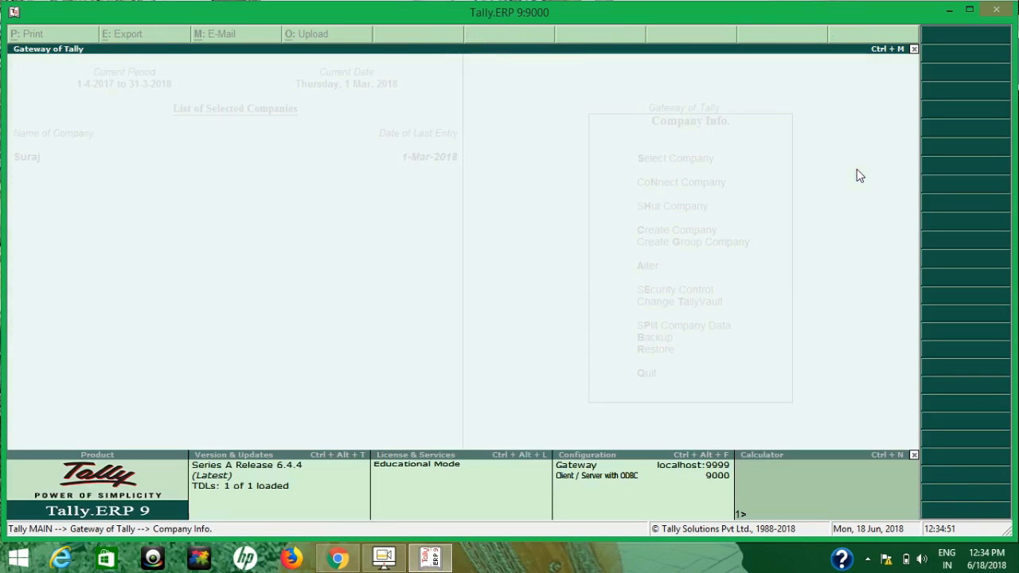
key("Escape")
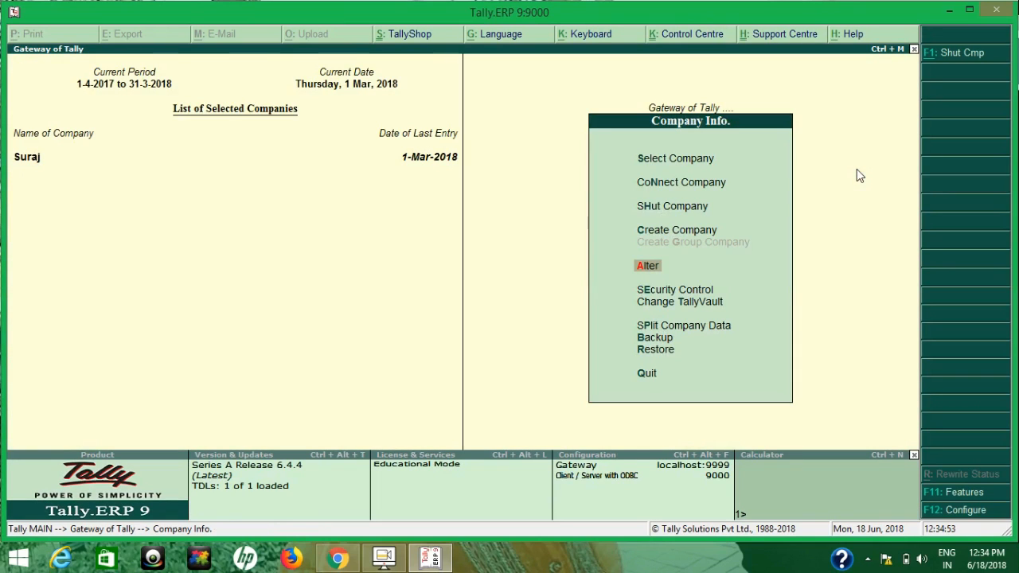
key("Down")
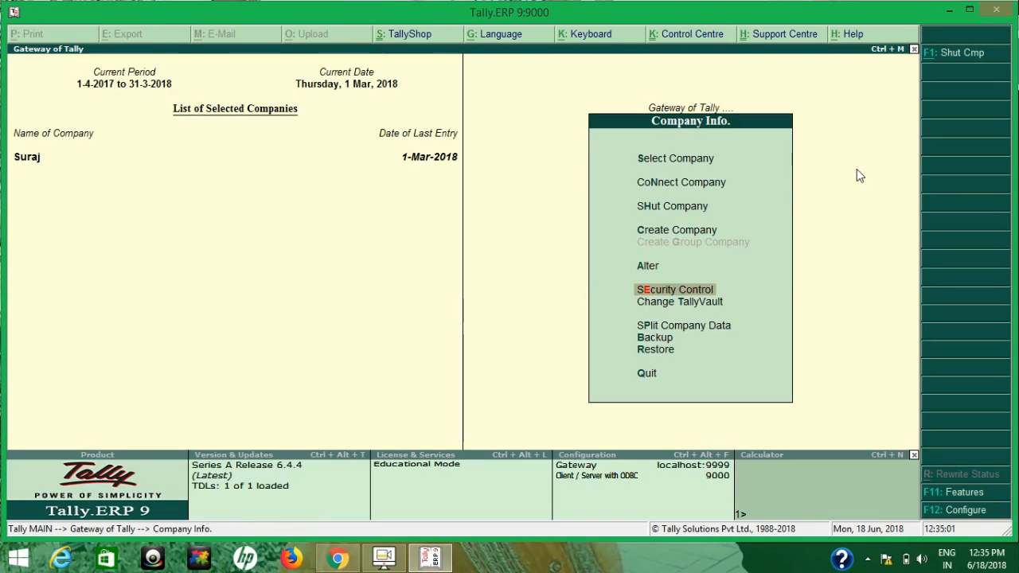
Open Security Control, then Types of Security to list Suraj's security levels
key("Return")
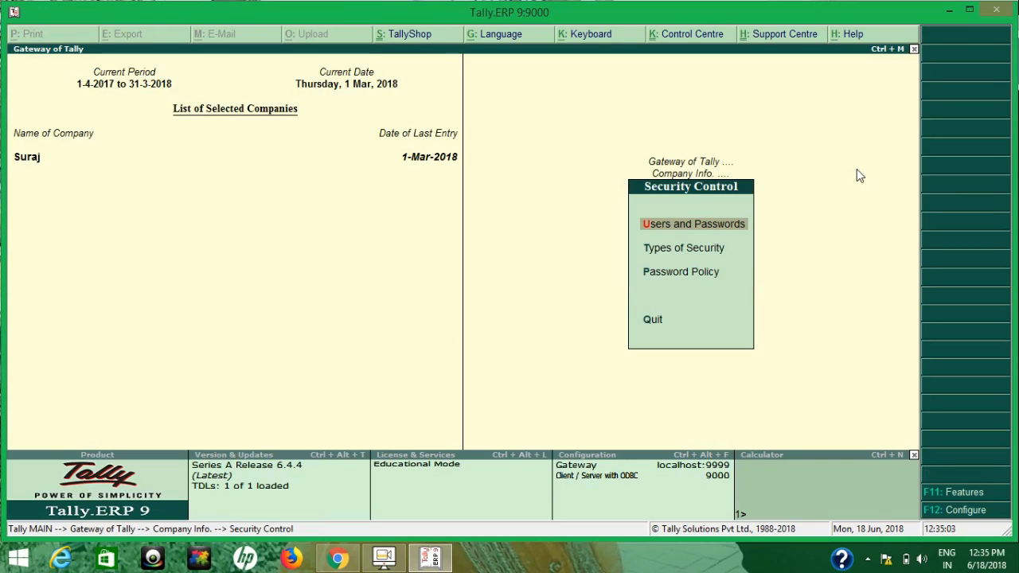
key("Down")
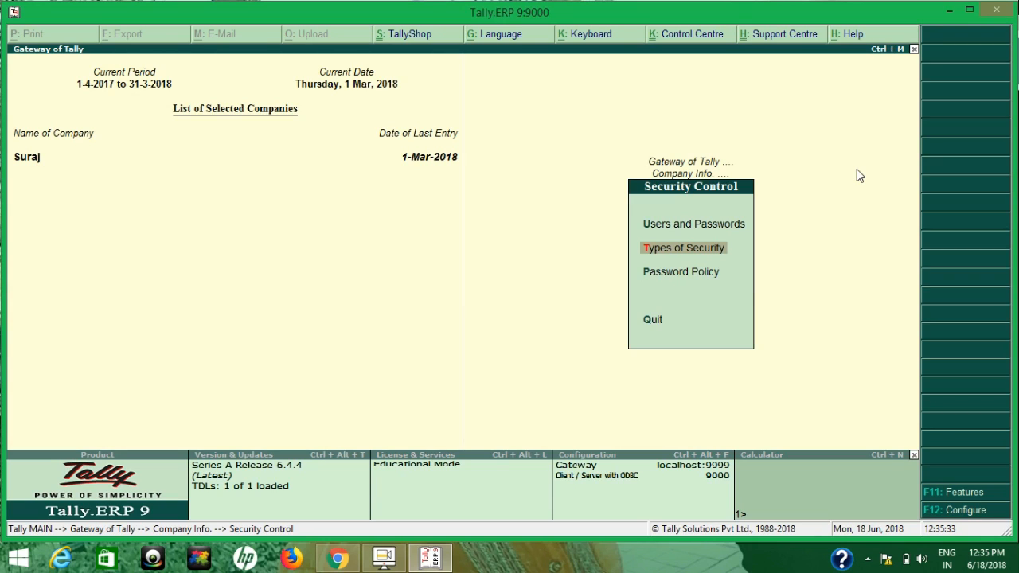
key("Return")
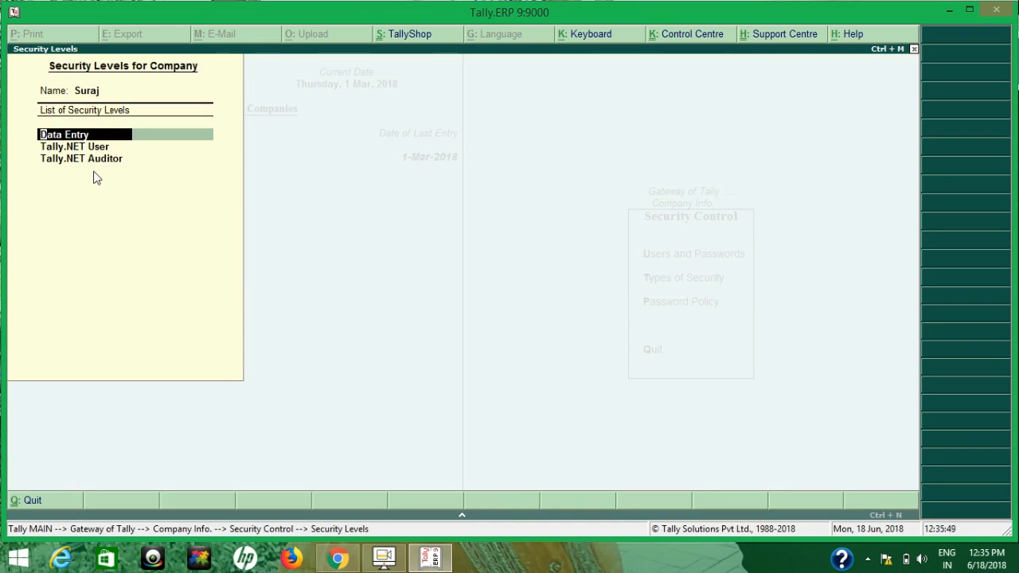
Quit the Security Levels list with Y and move to Users and Passwords
key("Escape")
key("Escape")
key("y")
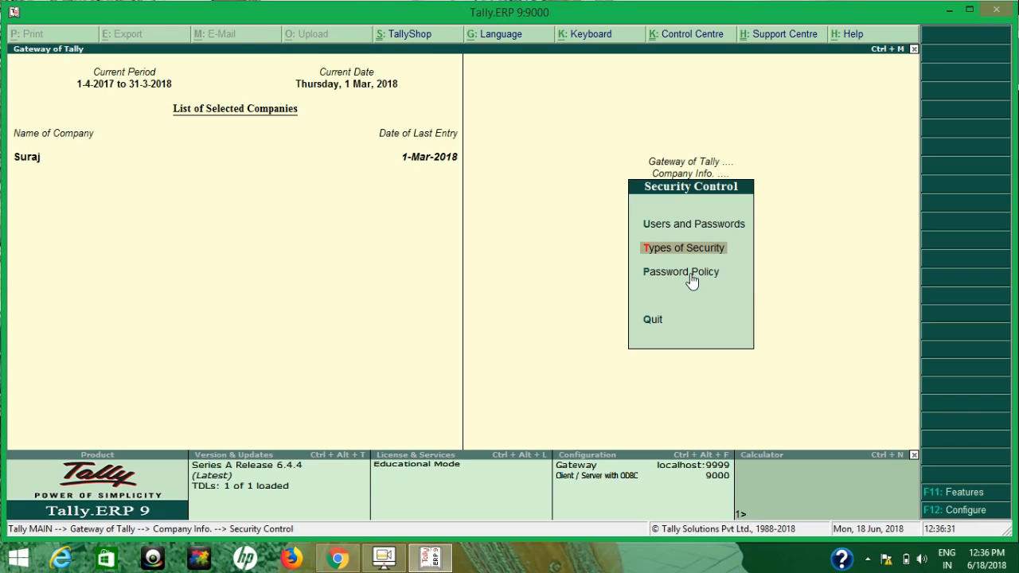
key("Up")
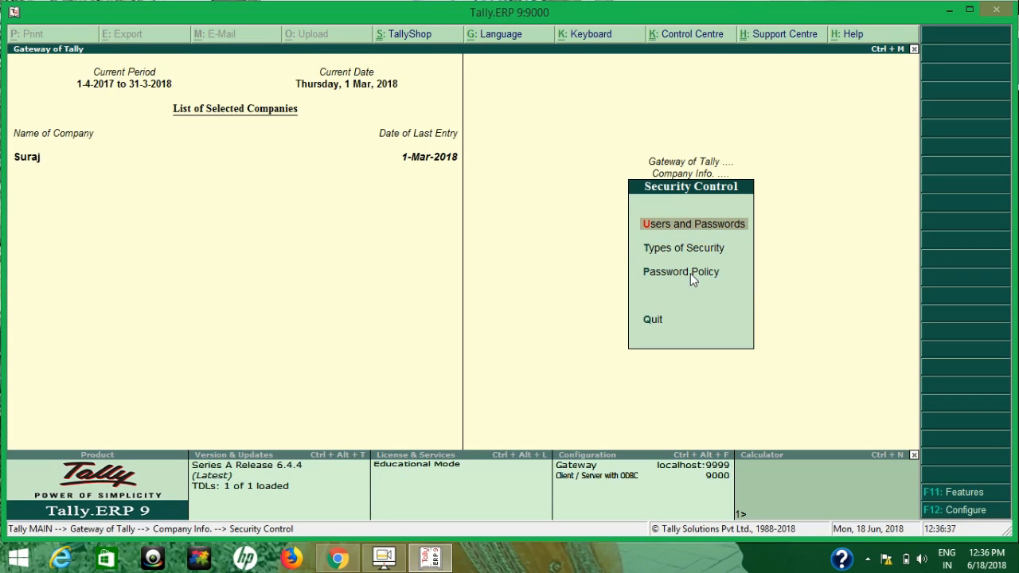
Add a Tally.NET User with the Tally.NET account e-mail as username and Allow Remote Access set to Yes
key("Return")
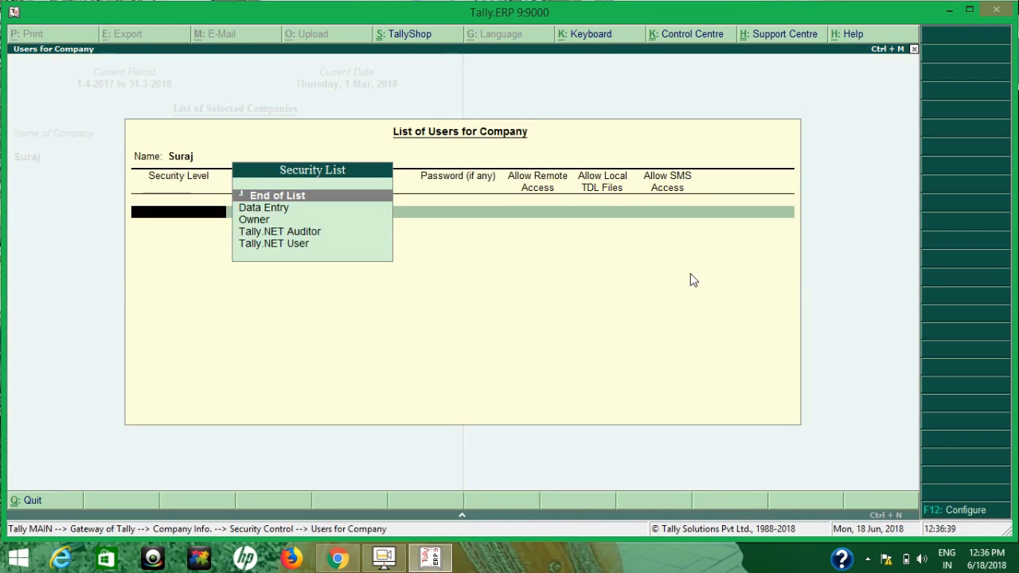
key("Down")
key("Down")
key("Down")
key("Down")
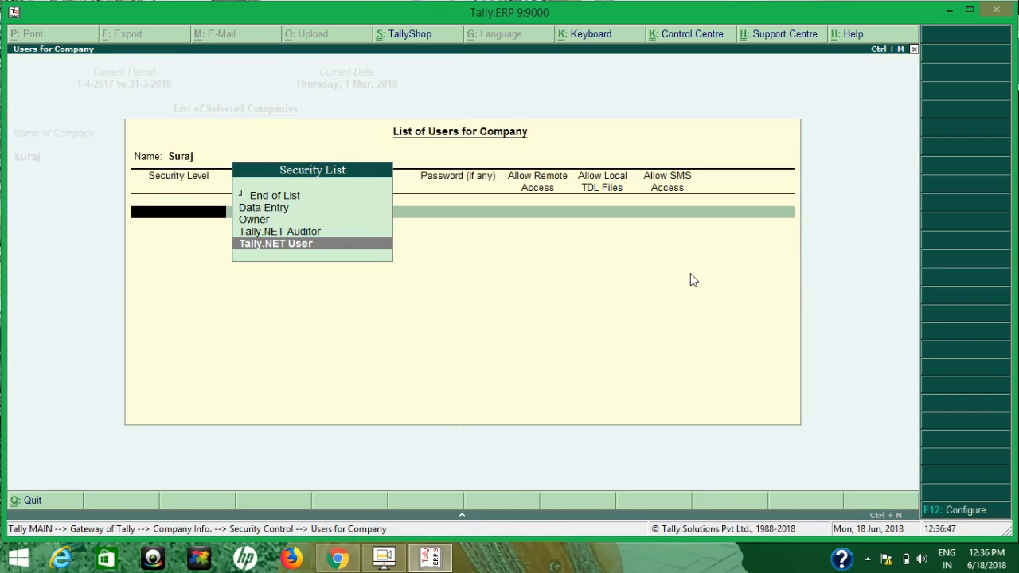
key("Return")
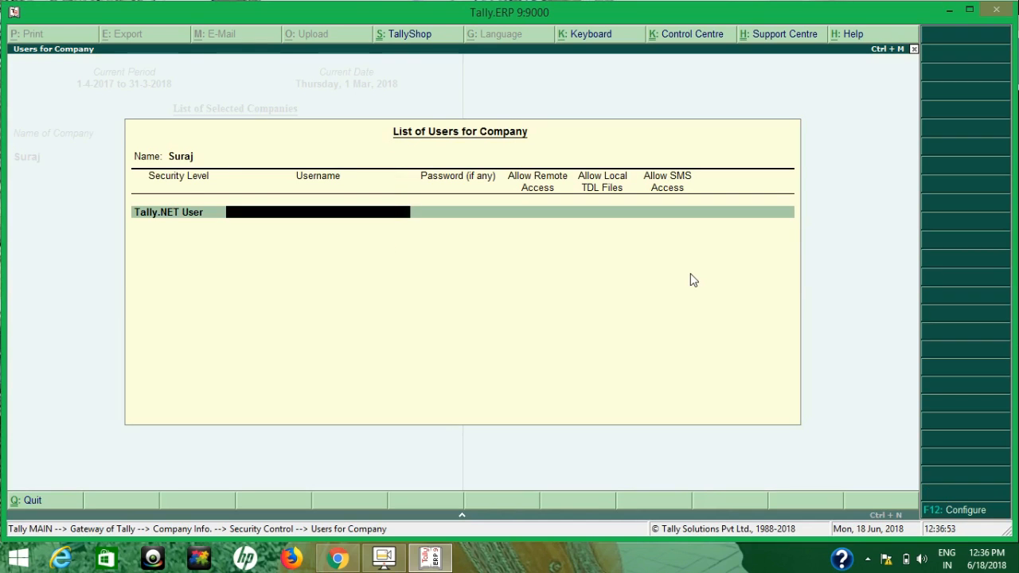
type("m")
key("BackSpace")
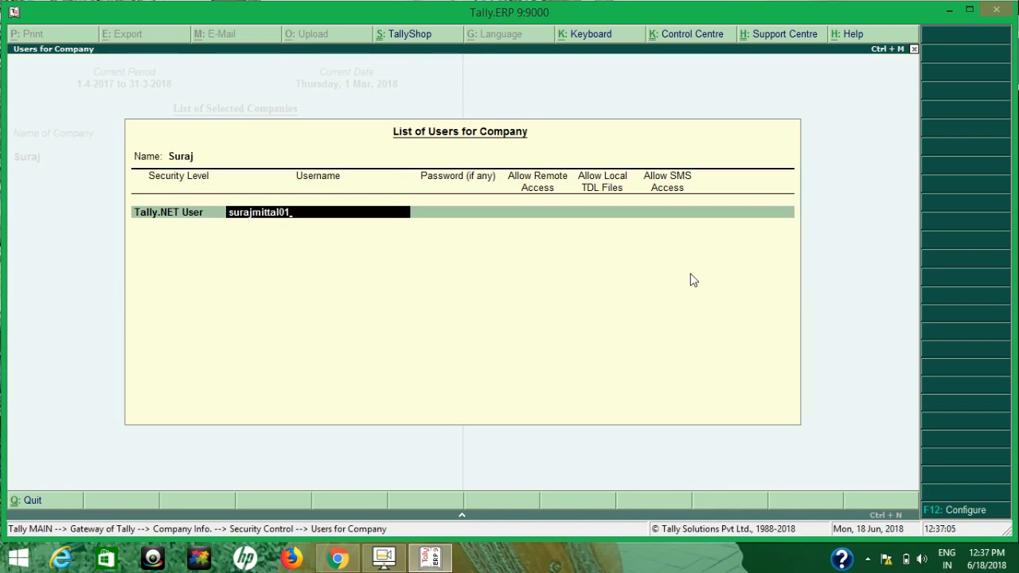
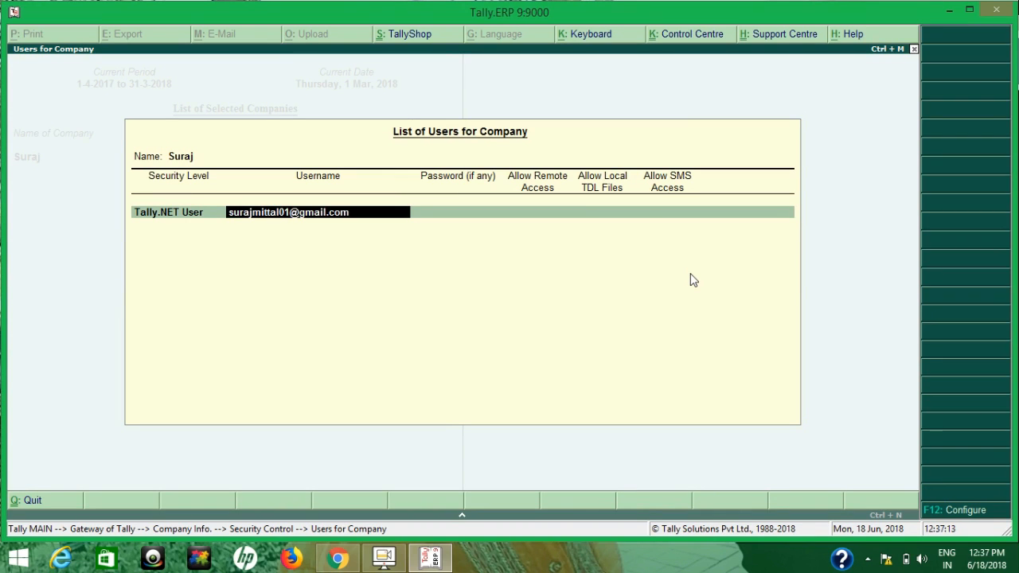
key("Return")
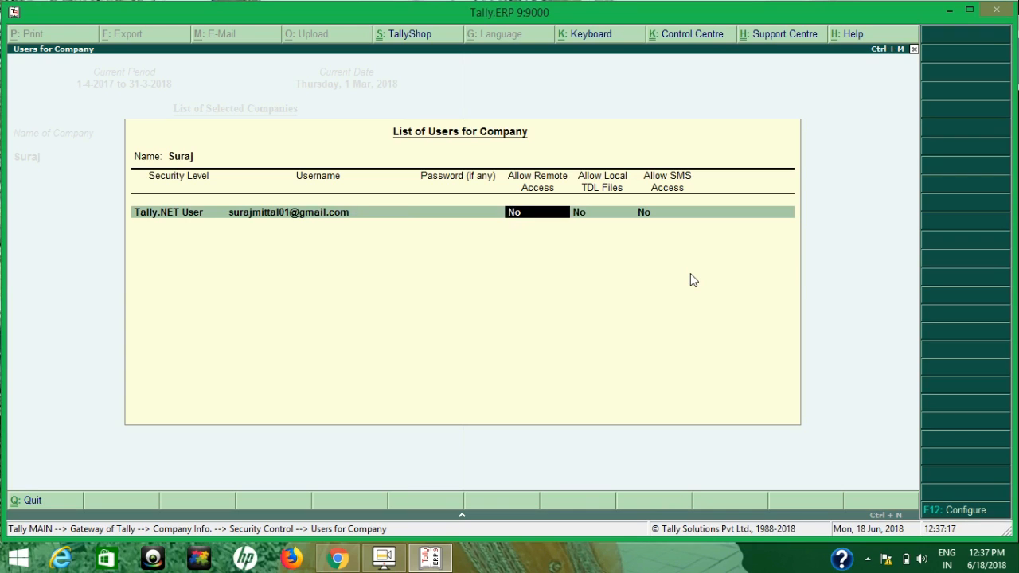
type("y")
key("Return")
key("Return")
key("Return")
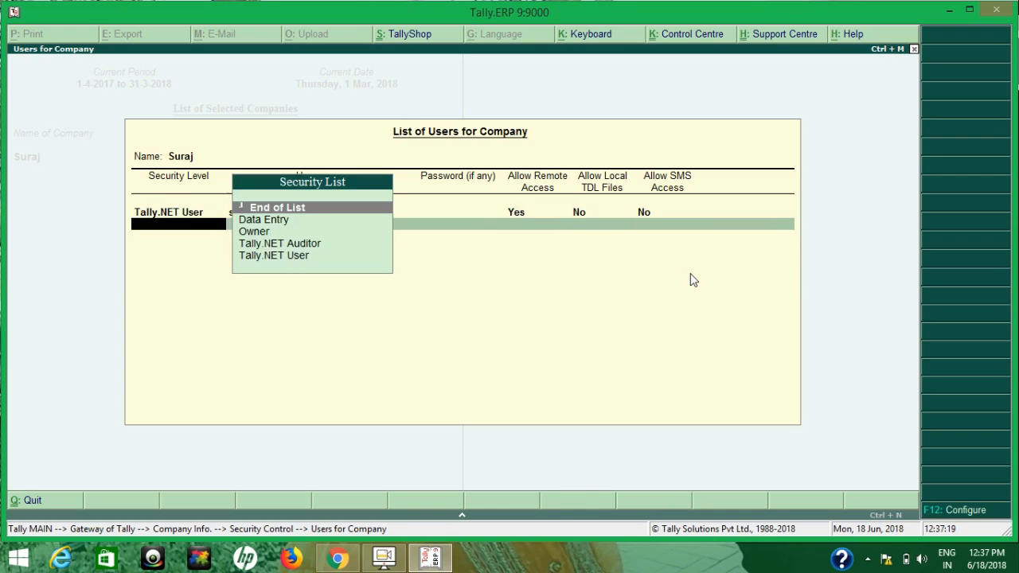
key("Return")
key("Return")
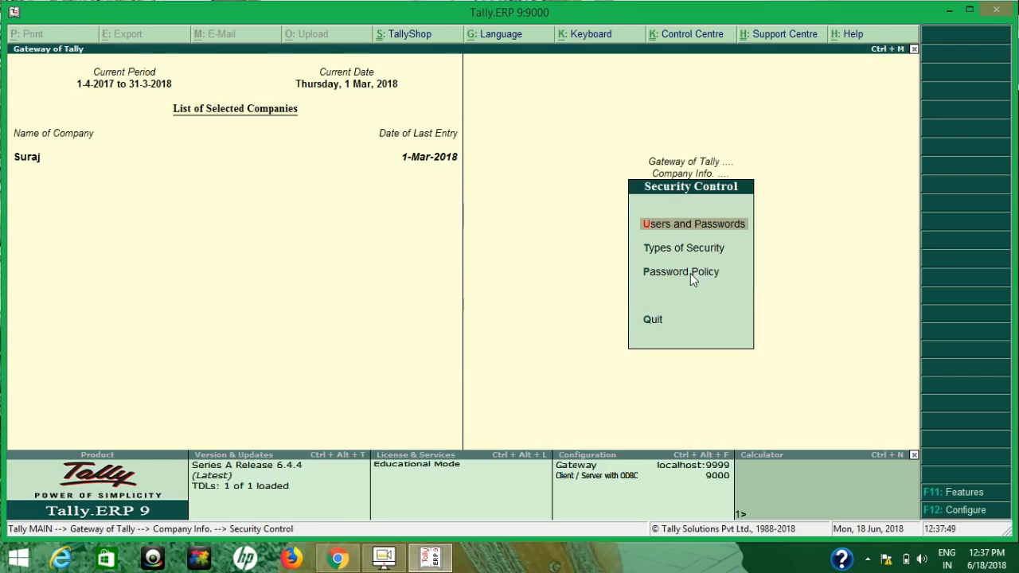
Close the List of Users to return to the Security Control menu
key("Escape")
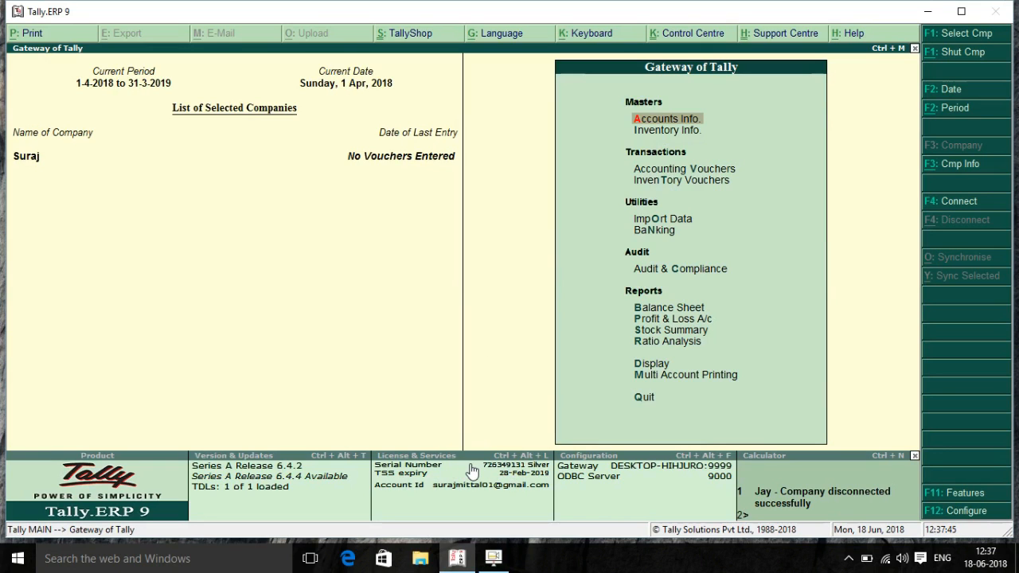
Review the License & Services details, then bring up the Company Info menu for Suraj
left_click(448, 471)
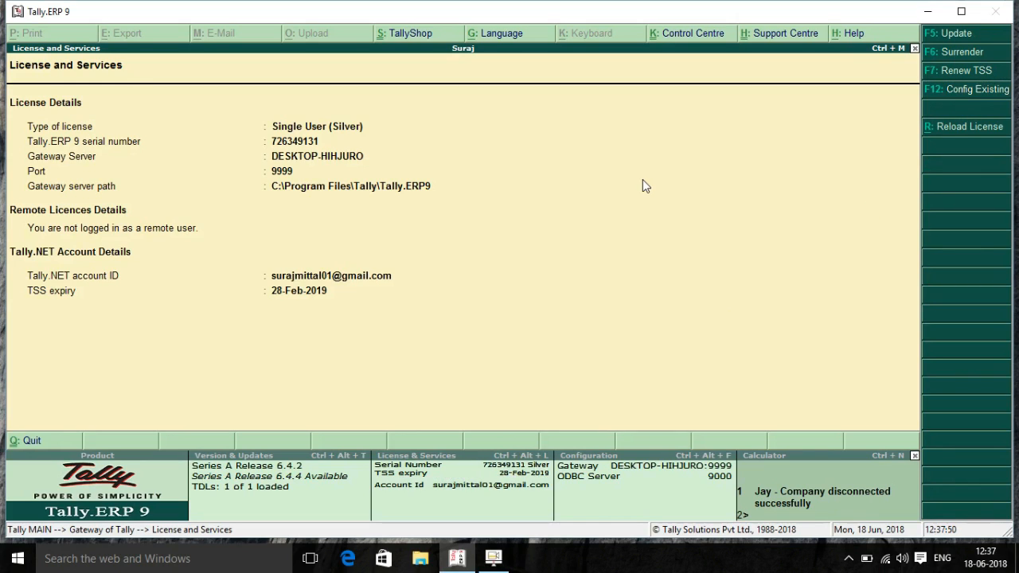
key("Escape")
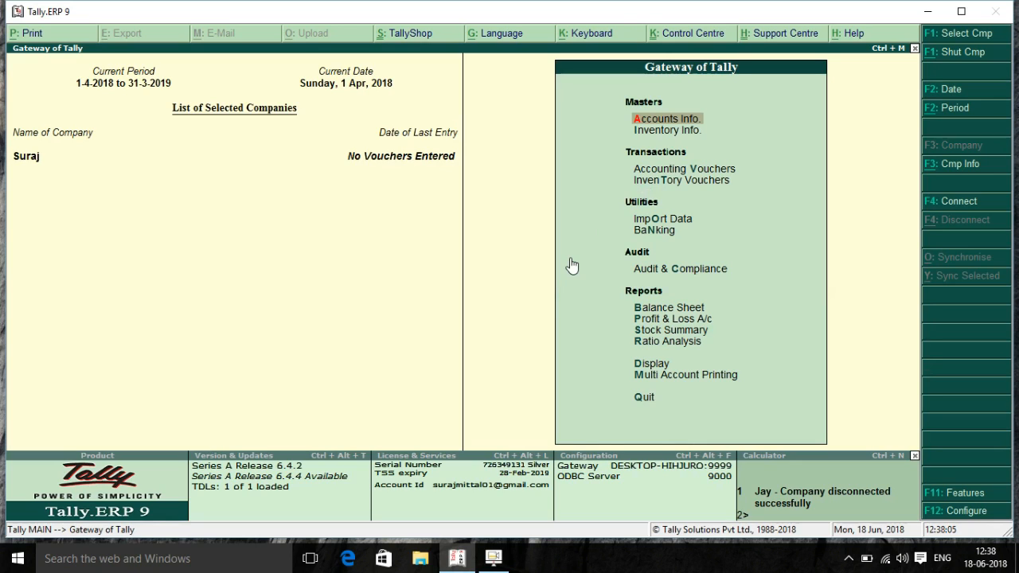
left_click(940, 165)
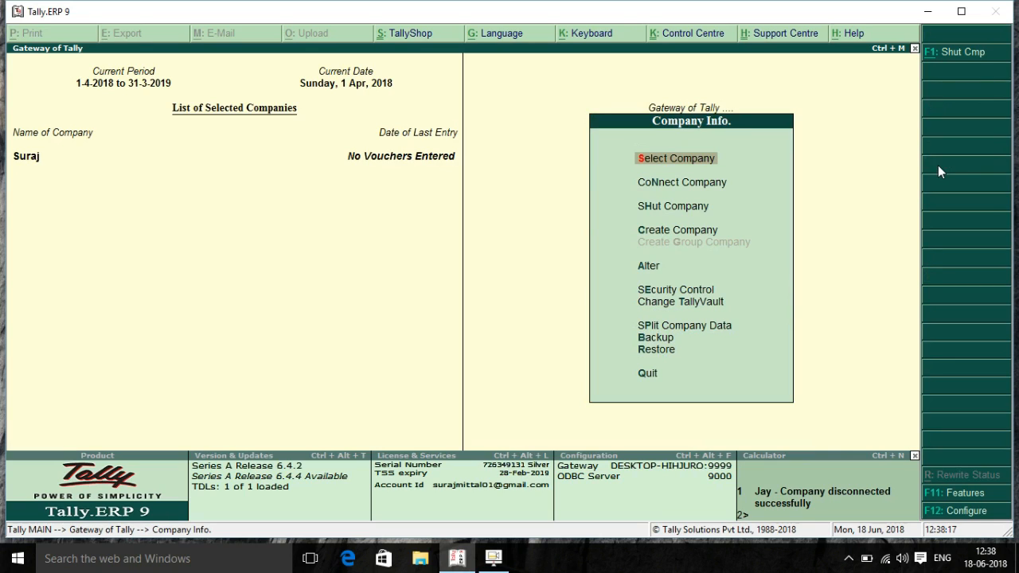
View Suraj's user list under Security Control > Users and Passwords, then back out to Company Info
key("Down")
key("Down")
key("Down")
key("Down")
key("Down")
key("Return")
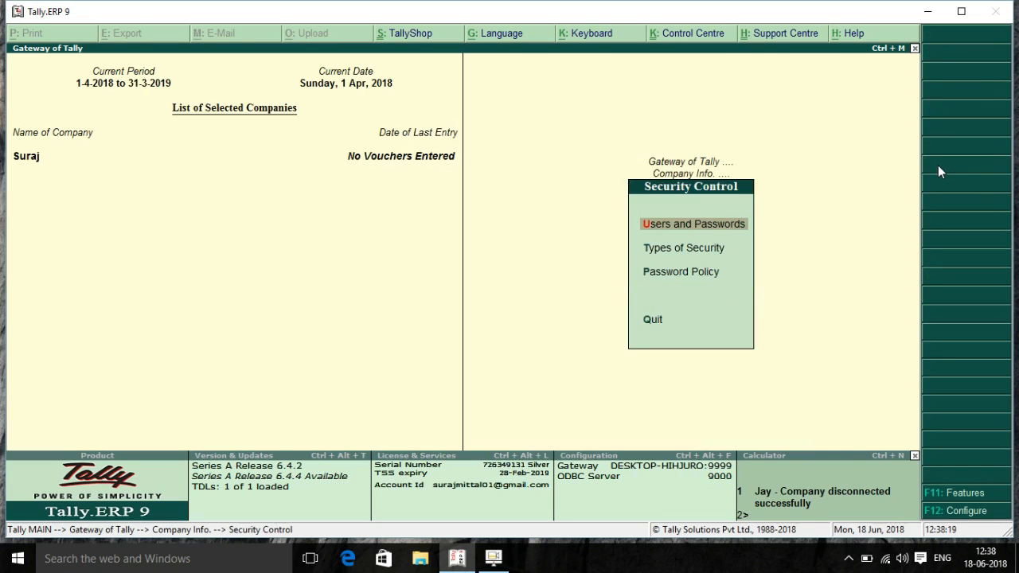
key("Return")
key("Return")
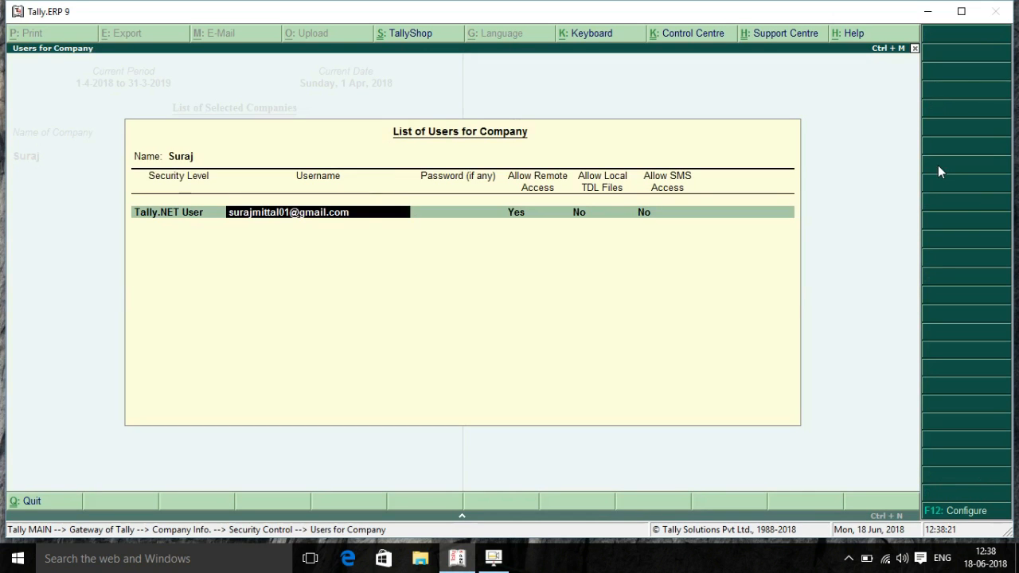
key("BackSpace")
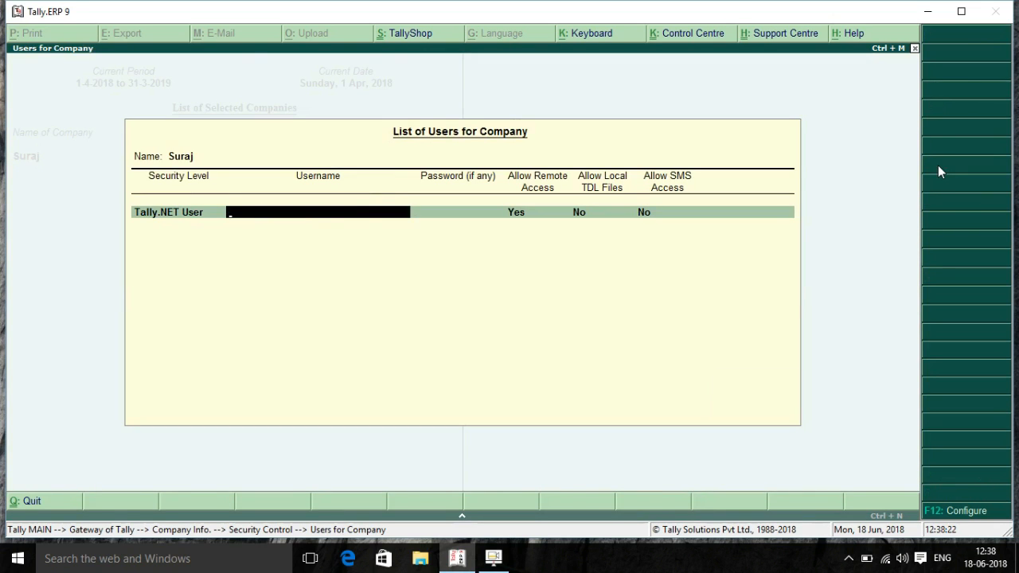
key("Escape")
key("Escape")
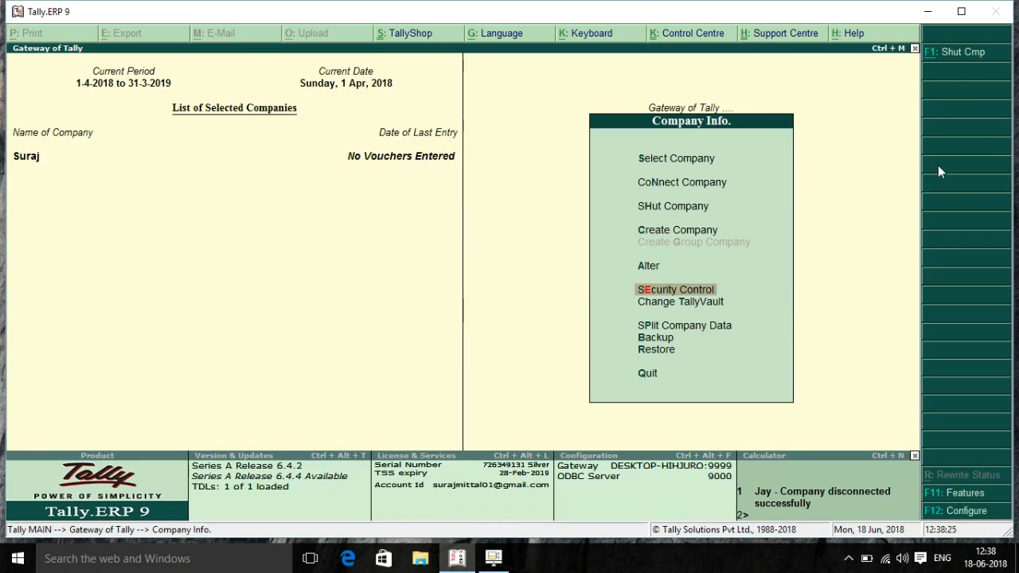
key("Escape")
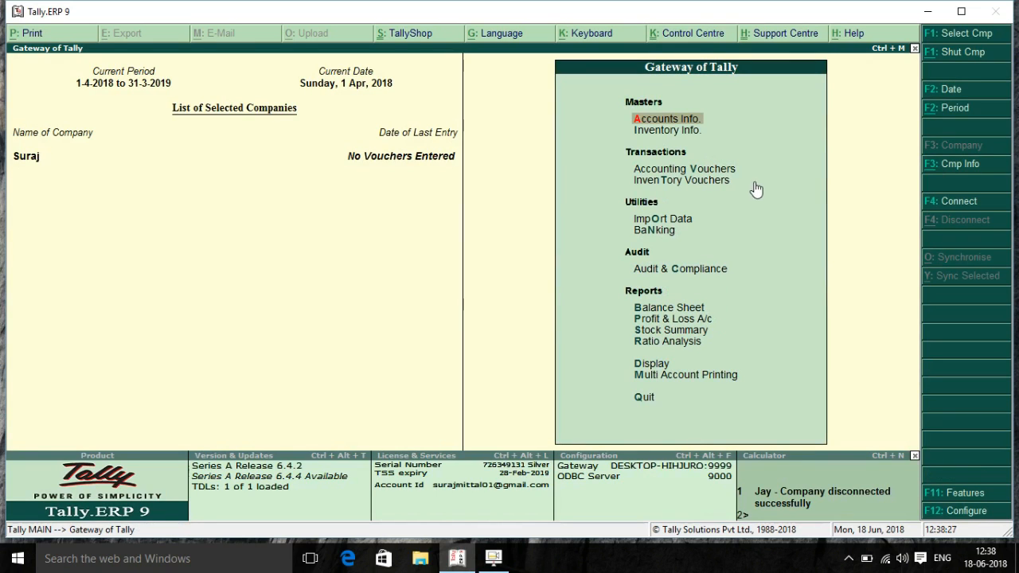
Connect Suraj to Tally.NET, then skip the educational copy's startup screen and company login
left_click(959, 206)
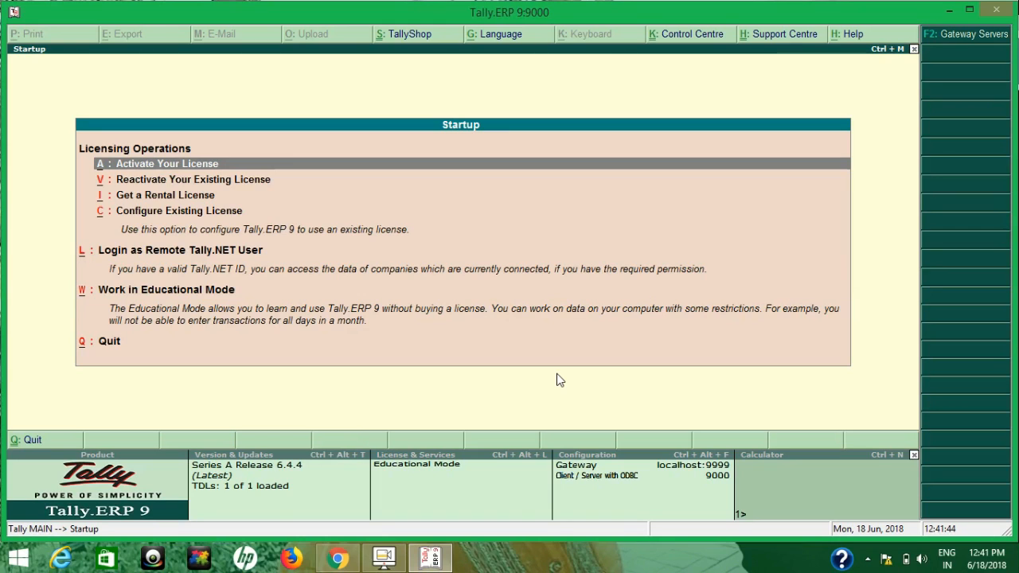
key("Down")
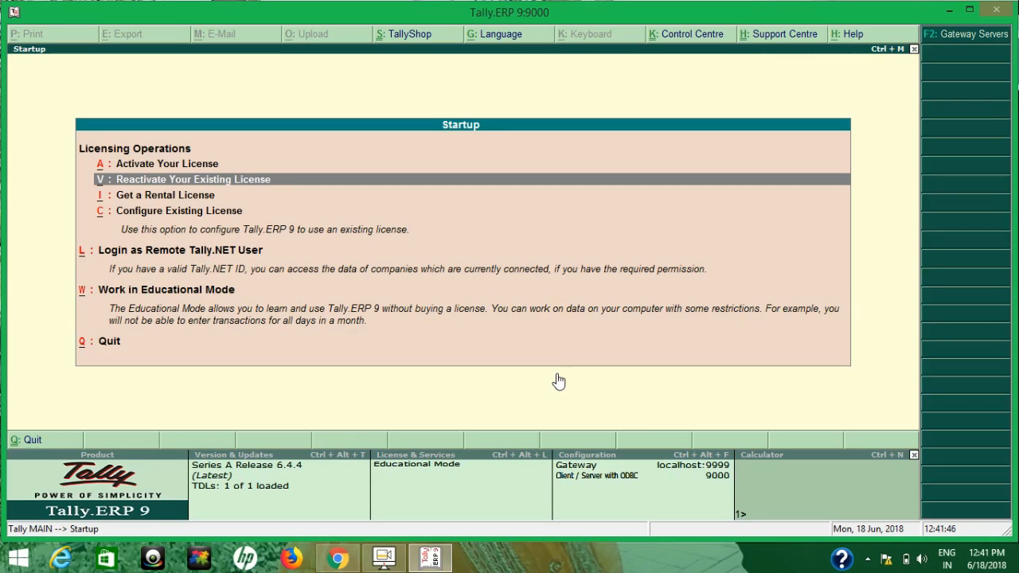
key("Down")
key("Down")
key("Down")
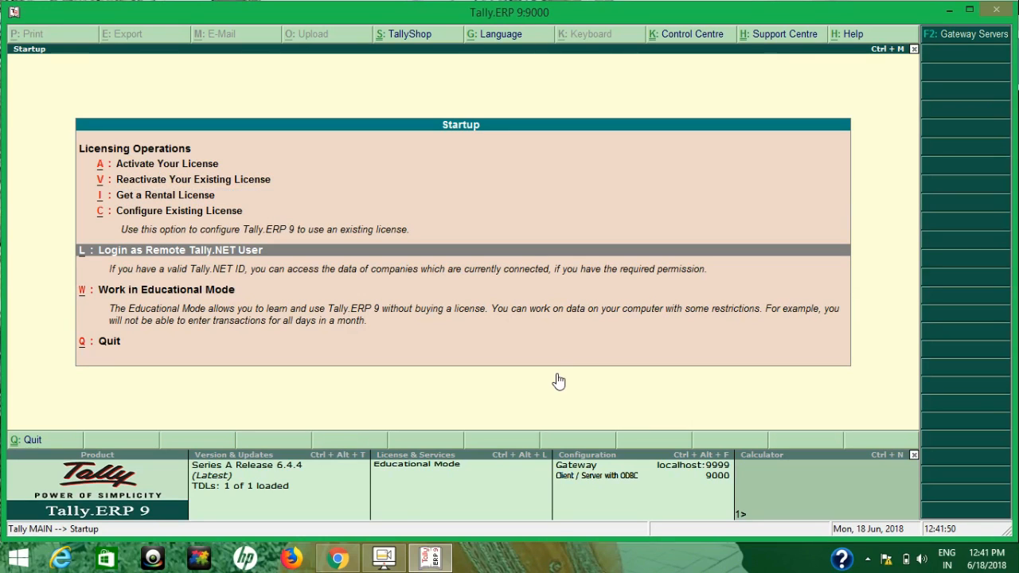
key("Escape")
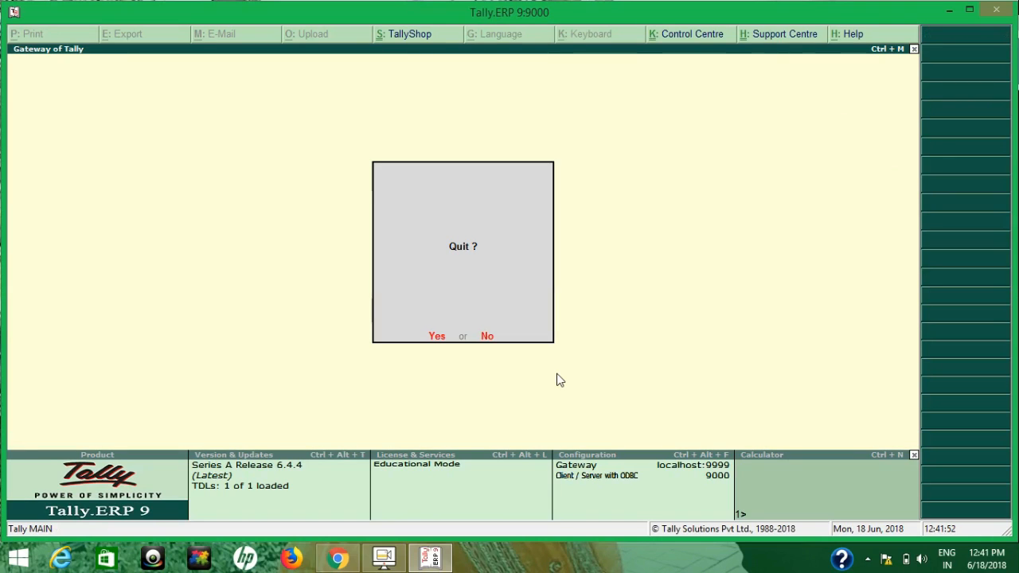
key("n")
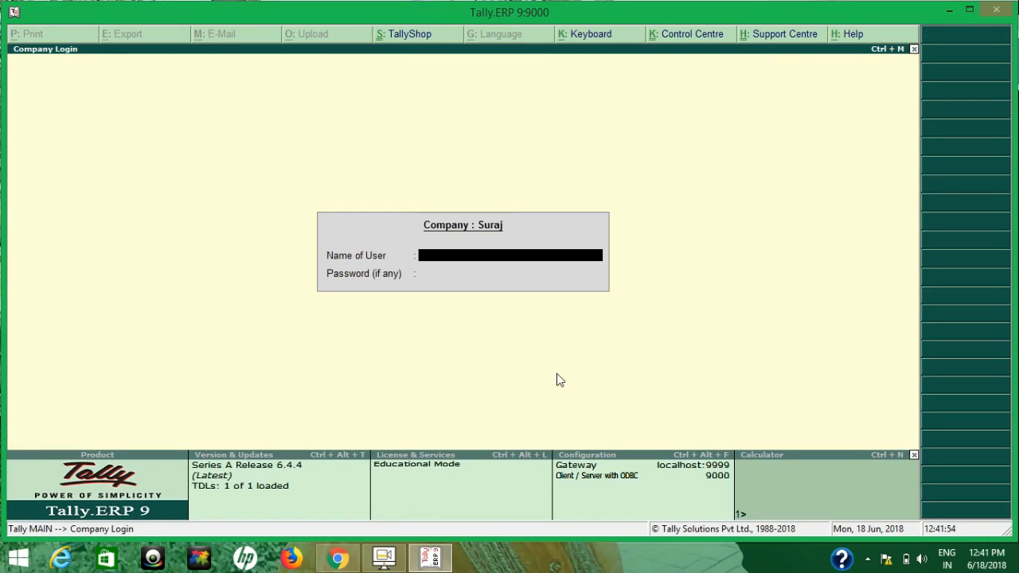
key("Escape")
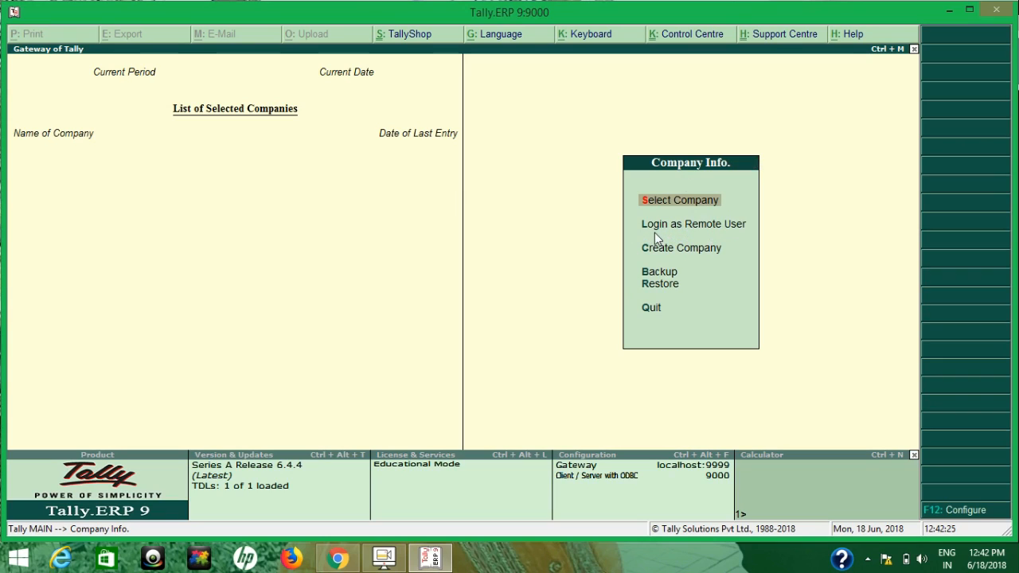
Choose Login as Remote User from Company Info to start the remote Tally.NET login
key("Down")
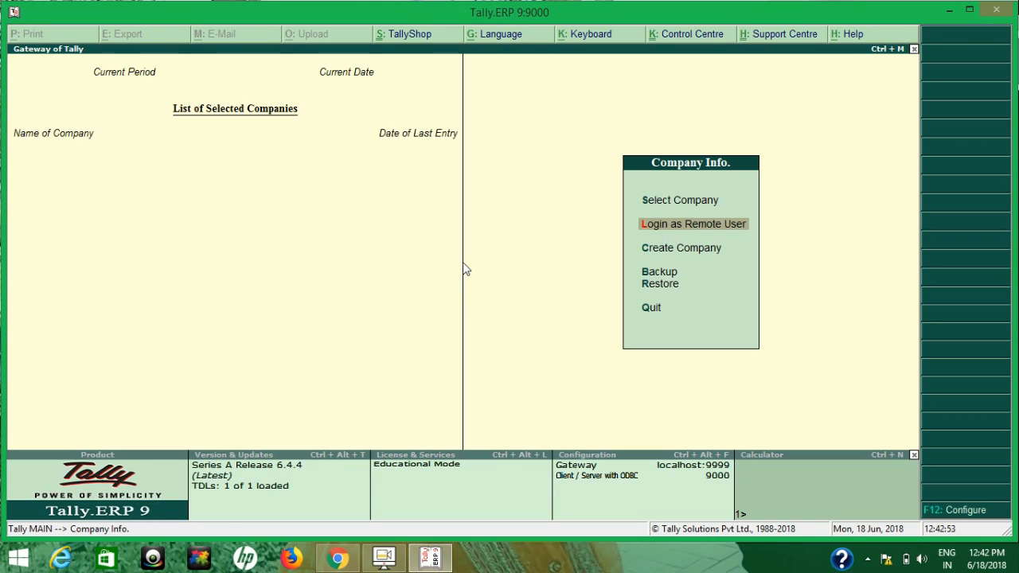
key("Return")
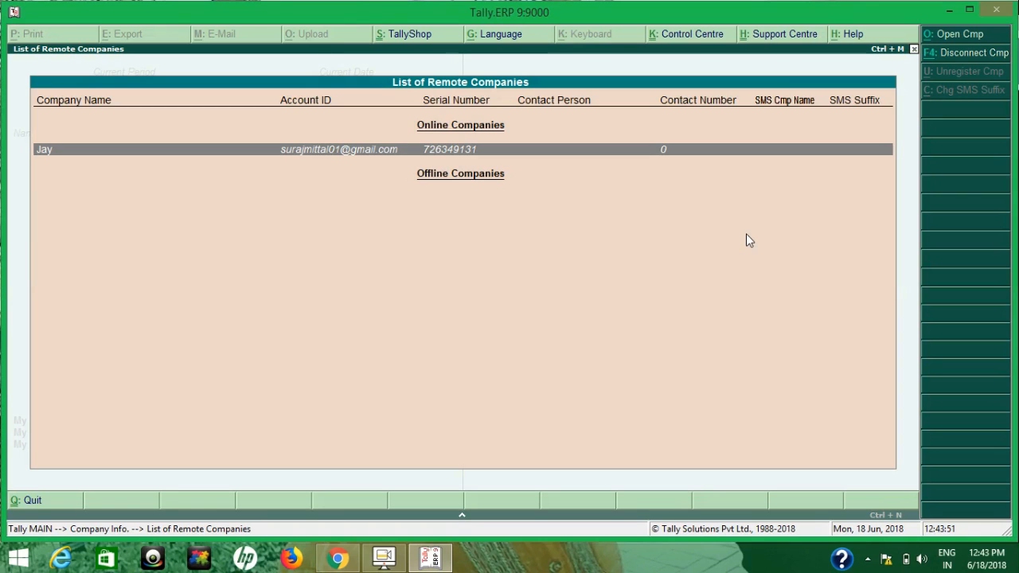
Open the online remote company Suraj from the List of Remote Companies
key("Return")
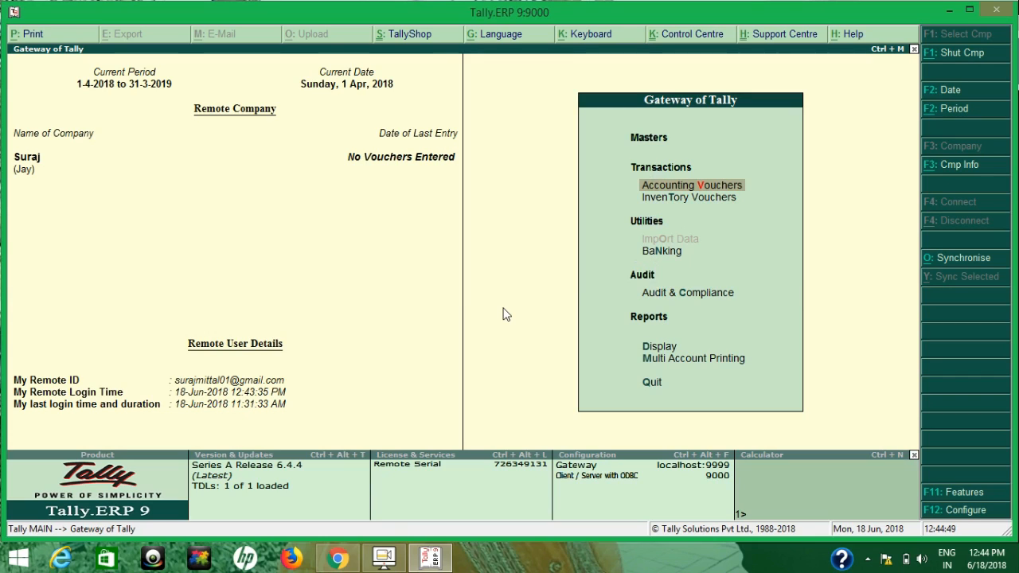
Open a payment voucher in remote company Suraj, then quit it without entering anything
left_click(624, 299)
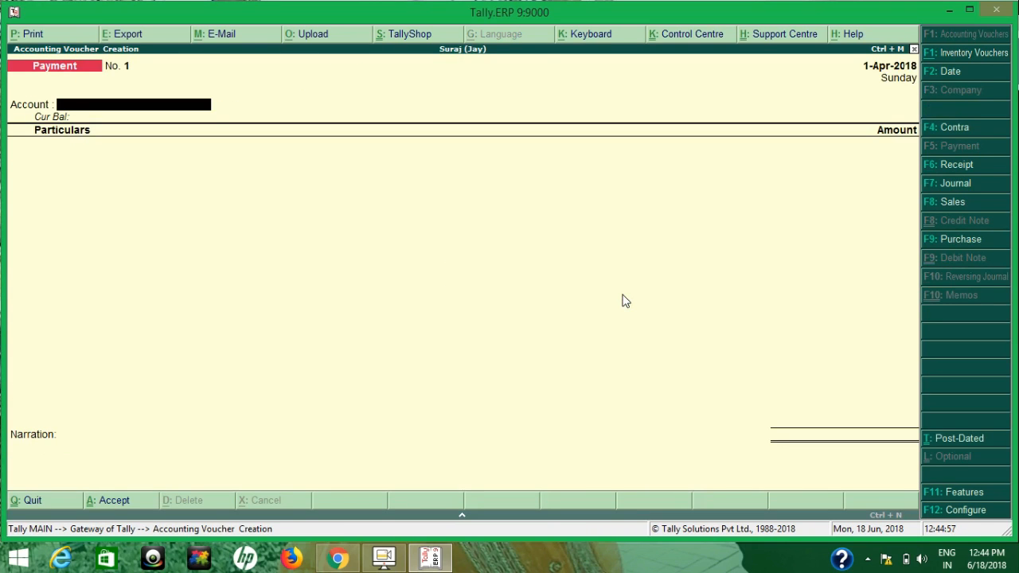
key("Escape")
key("Return")
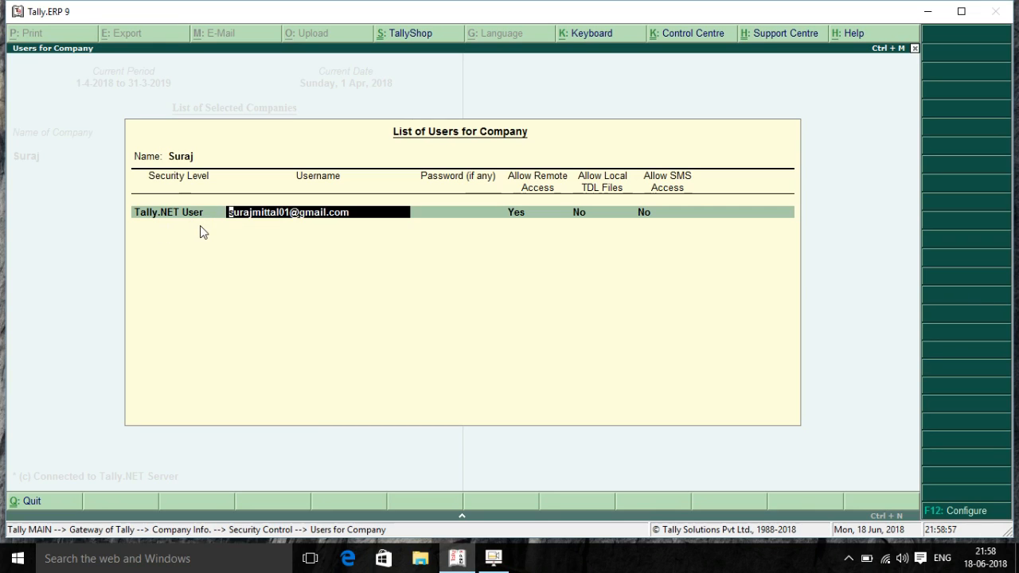
Step through the user's remote, TDL and SMS permissions and accept the row
key("Return")
key("Return")
key("Return")
key("Return")
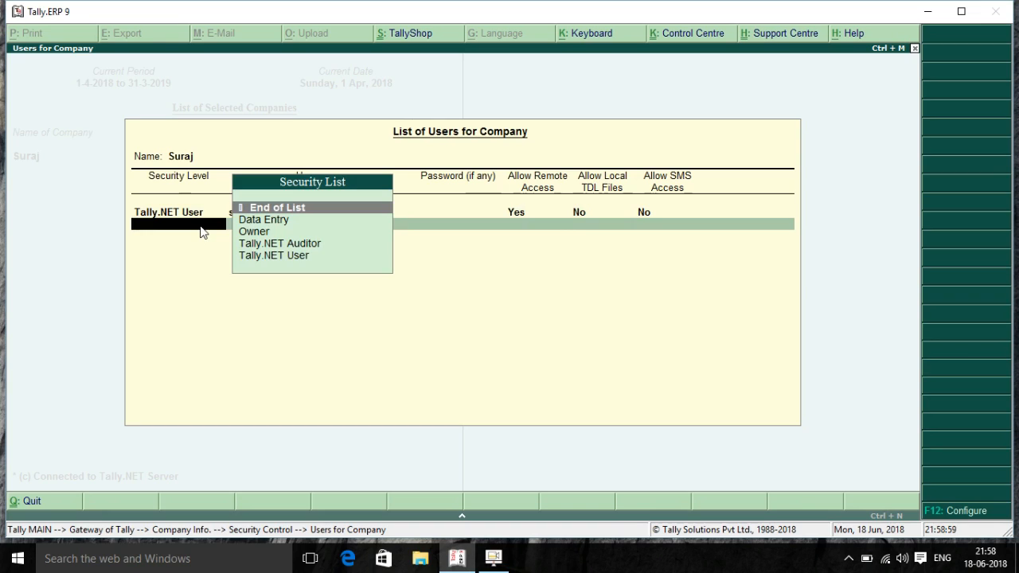
key("Down")
key("Down")
key("Down")
key("Return")
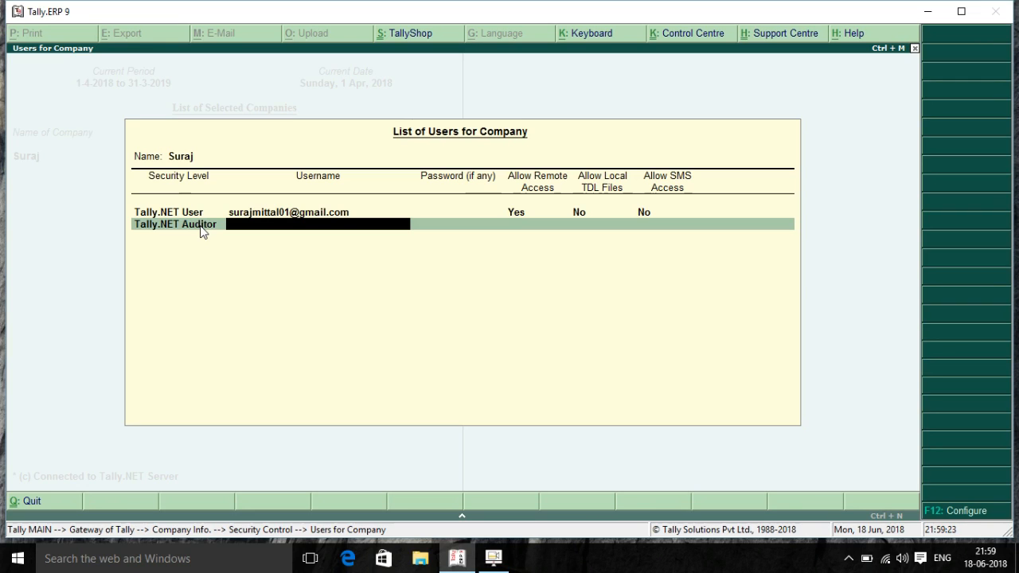
Go back and set the first user's security level to Tally.NET Auditor
key("BackSpace")
key("BackSpace")
key("BackSpace")
key("BackSpace")
key("BackSpace")
key("BackSpace")
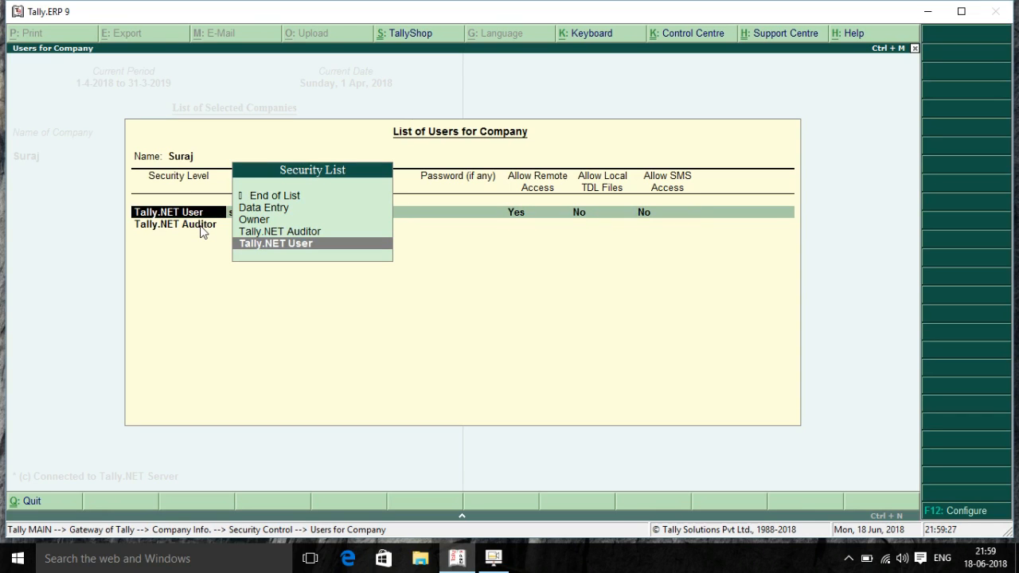
key("Up")
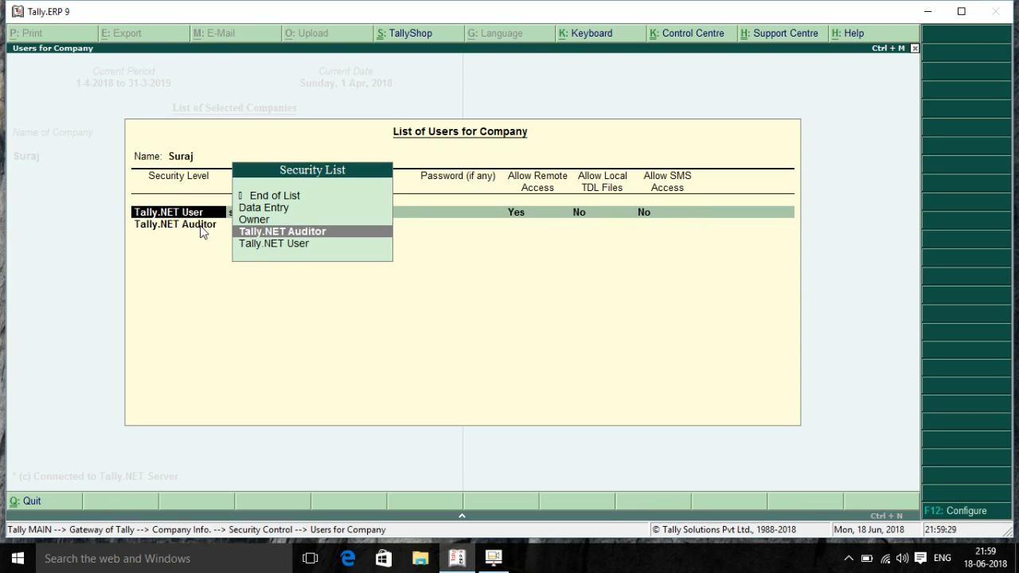
key("Return")
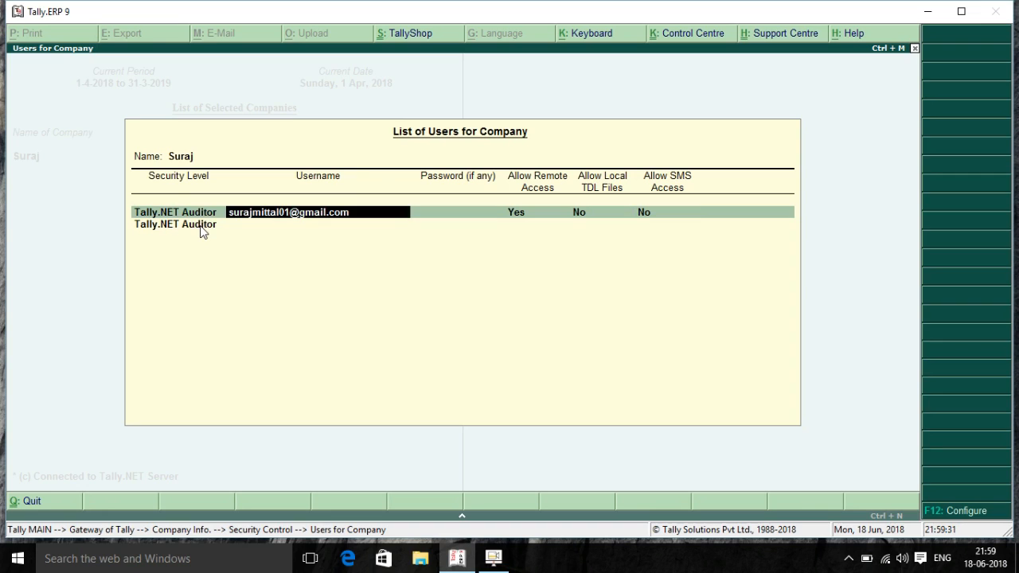
key("shift+Tab")
key("Down")
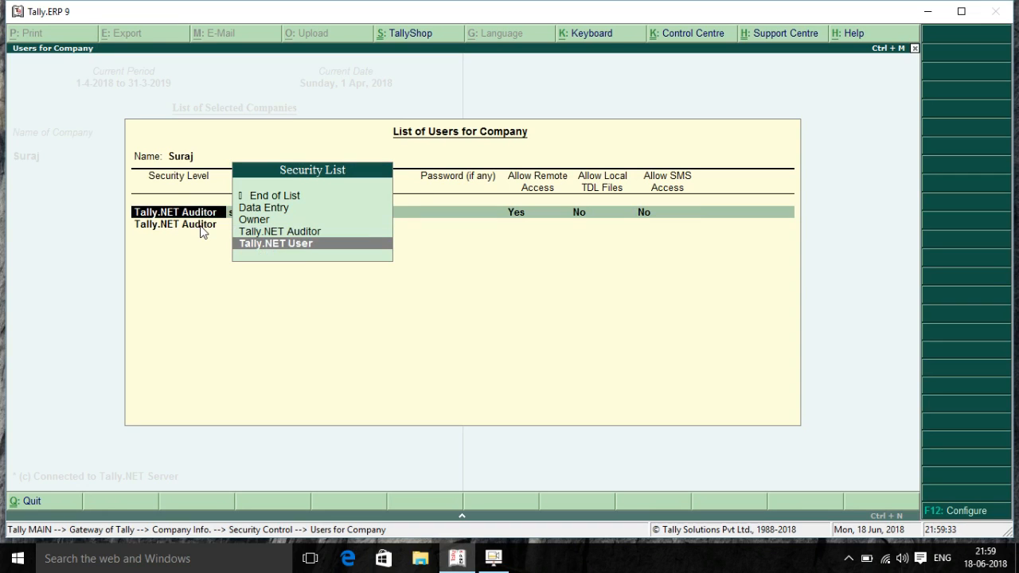
key("Up")
key("Return")
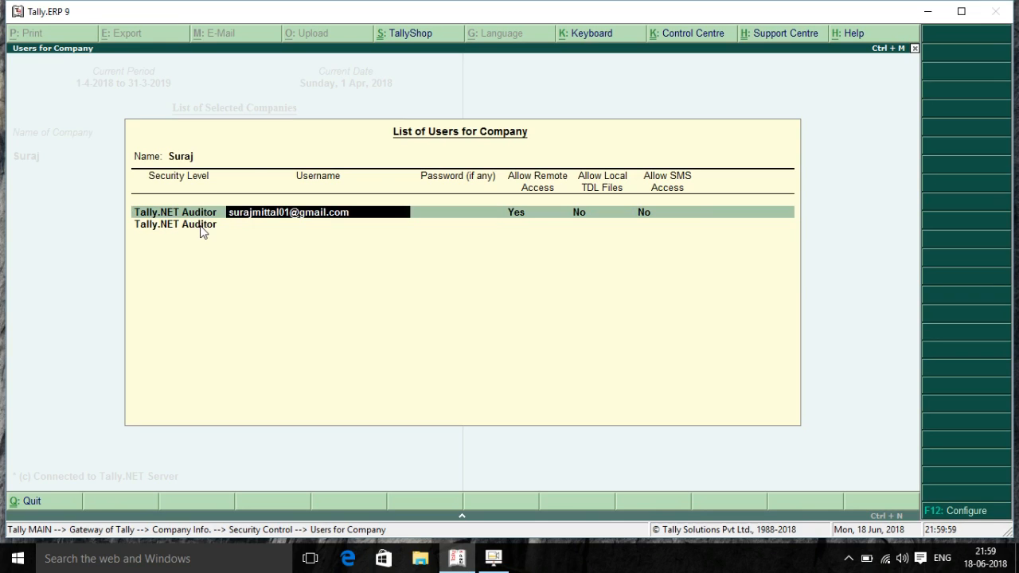
key("BackSpace")
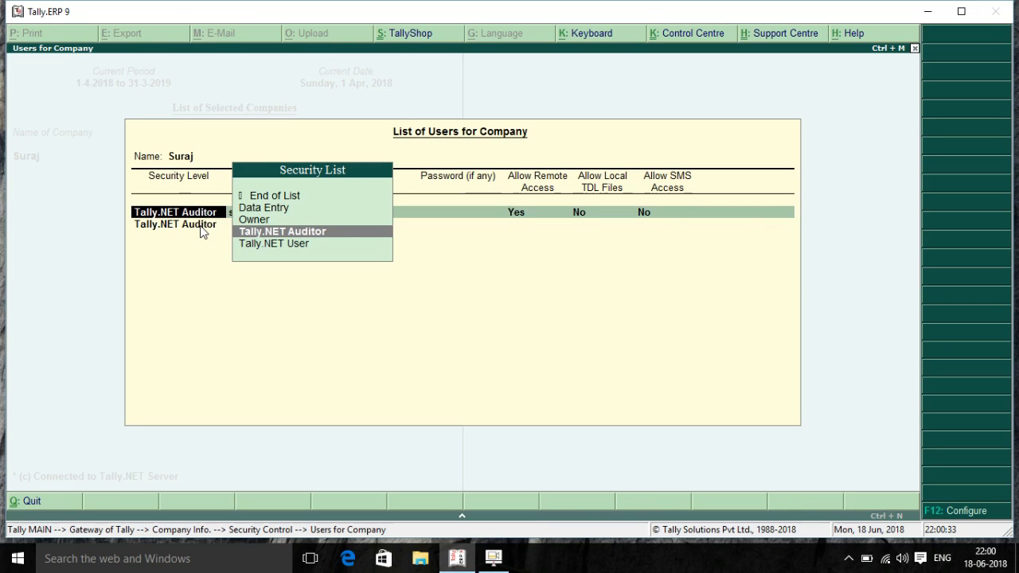
Try the Data Entry level for the first user and move past its username and password
key("Up")
key("Up")
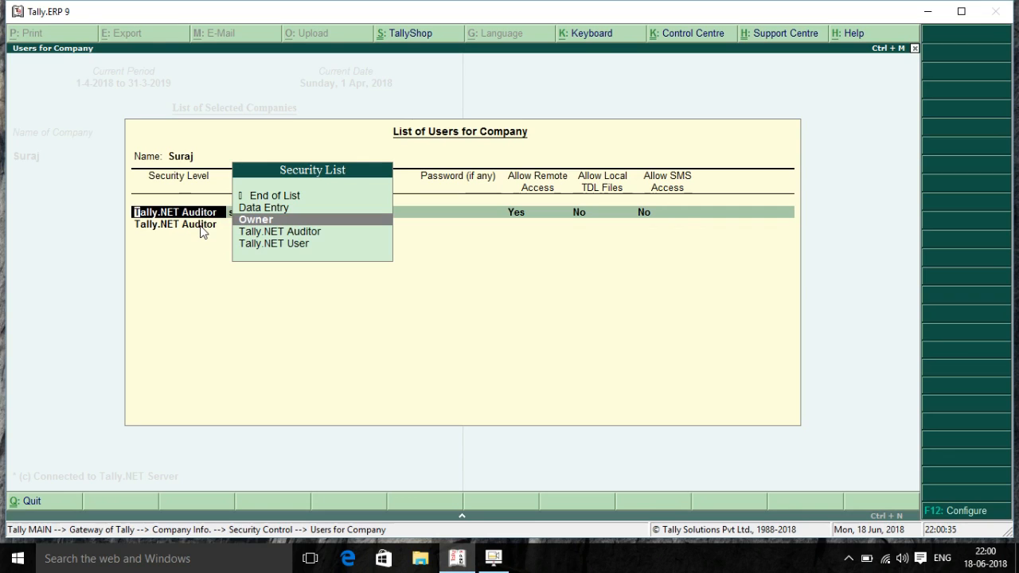
key("Return")
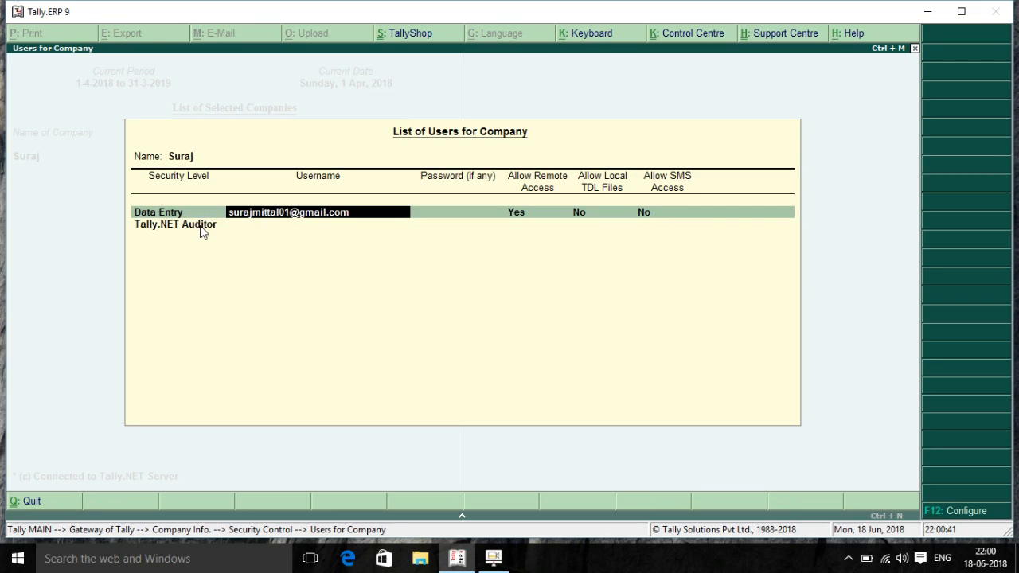
key("Return")
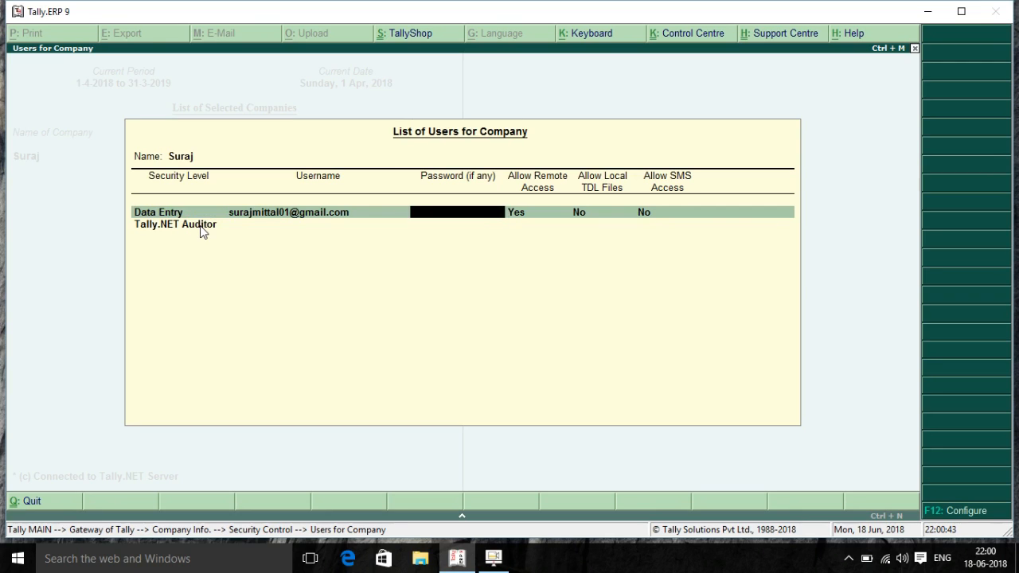
key("Return")
key("BackSpace")
key("Return")
key("Return")
key("Return")
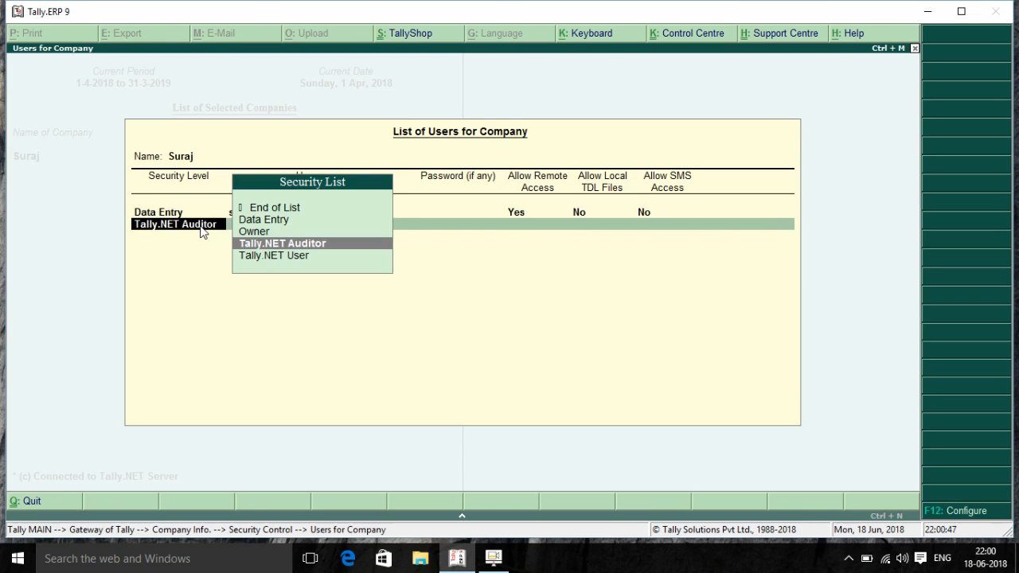
key("BackSpace")
key("BackSpace")
key("BackSpace")
Change the first user's level to Tally.NET User, keep local TDL disallowed, and save with Ctrl+A
key("Down")
key("Down")
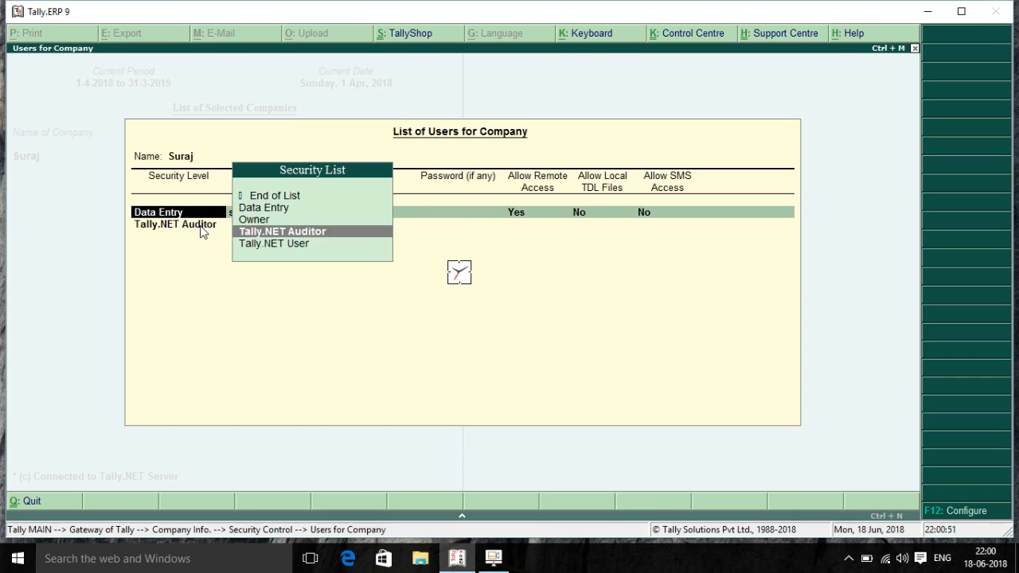
key("Down")
key("Return")
key("Return")
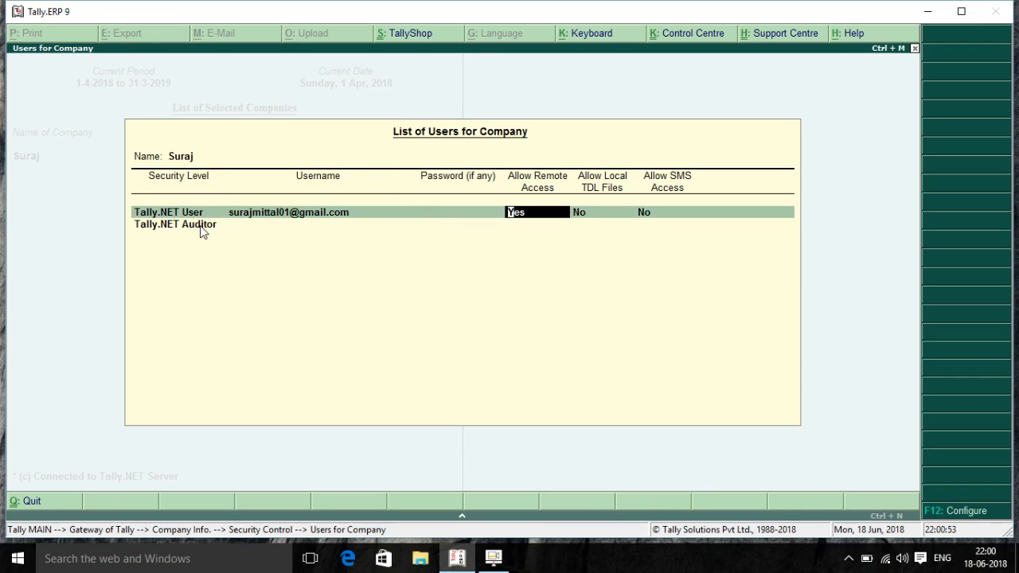
key("Return")
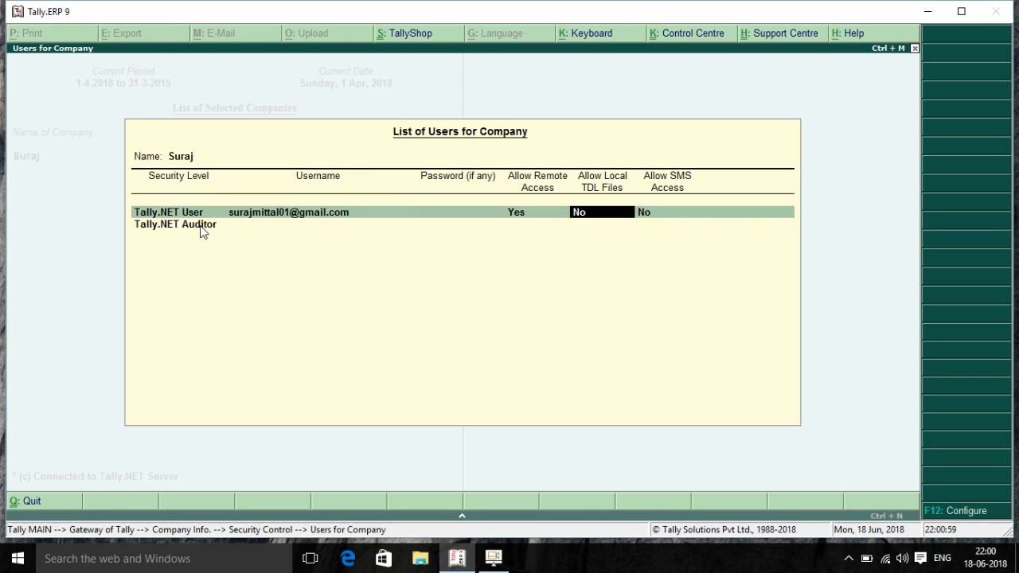
key("Return")
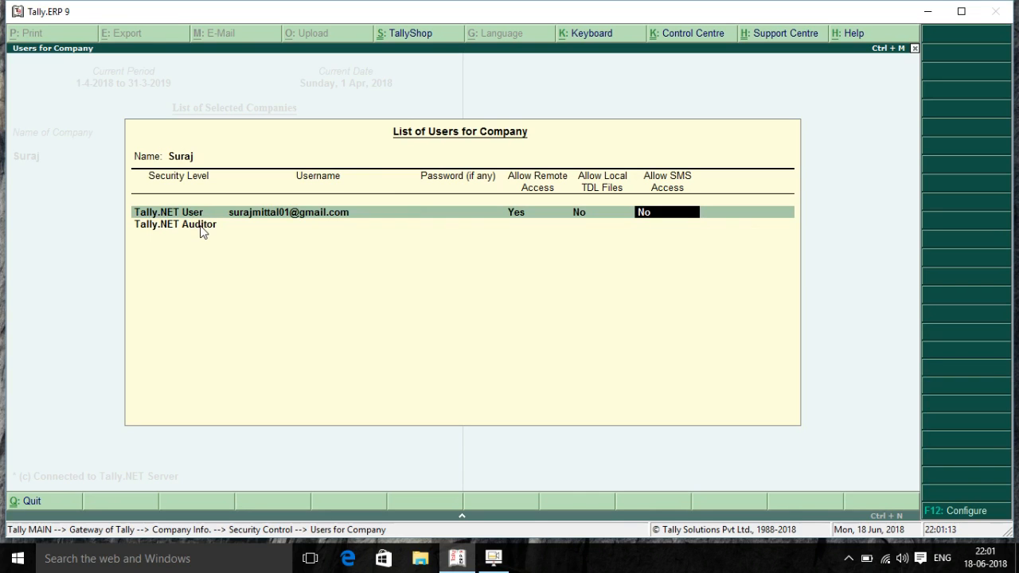
key("ctrl+a")
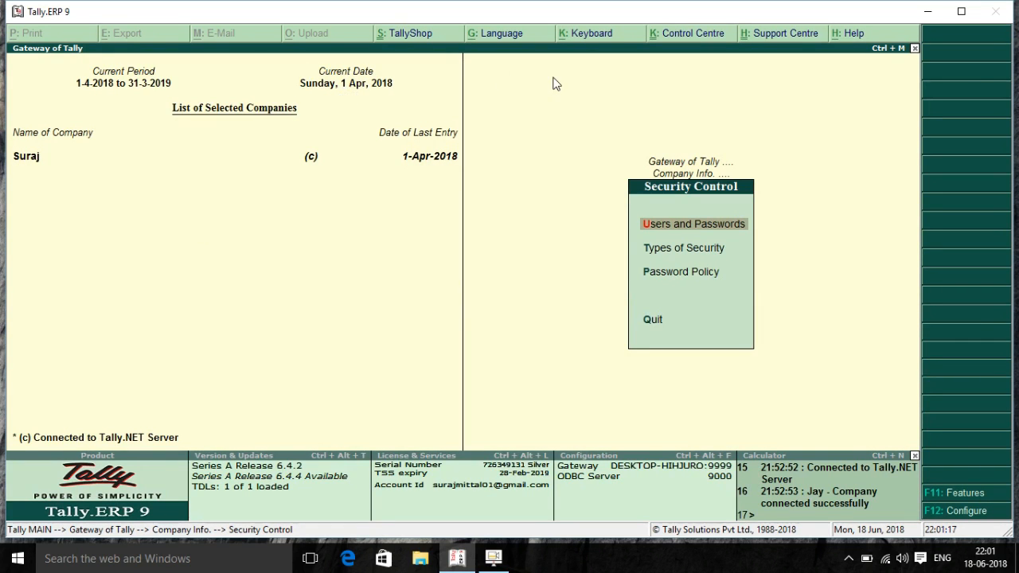
Cancel the Tally.NET login prompt and return to the Company Info menu
left_click(704, 32)
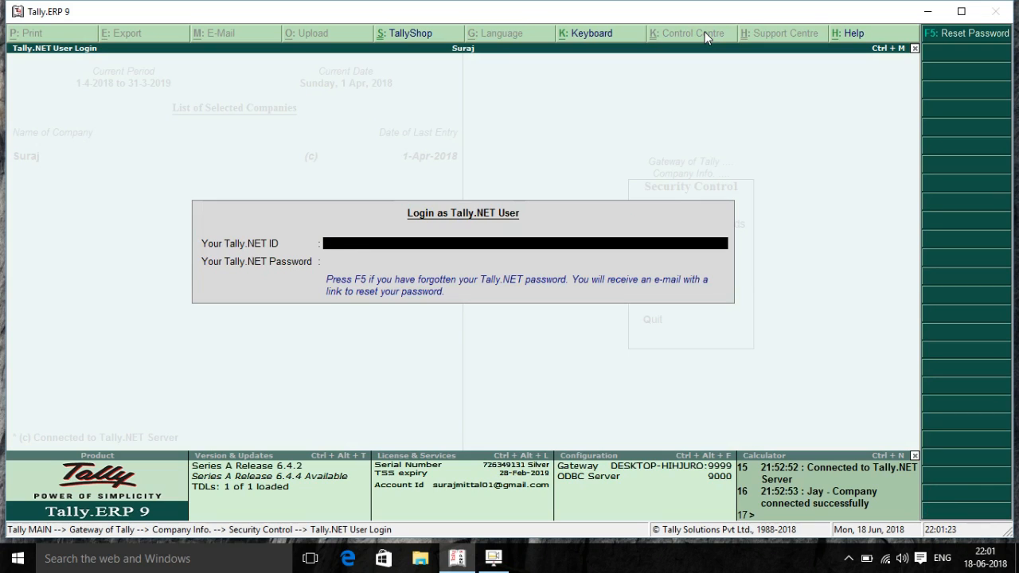
key("Escape")
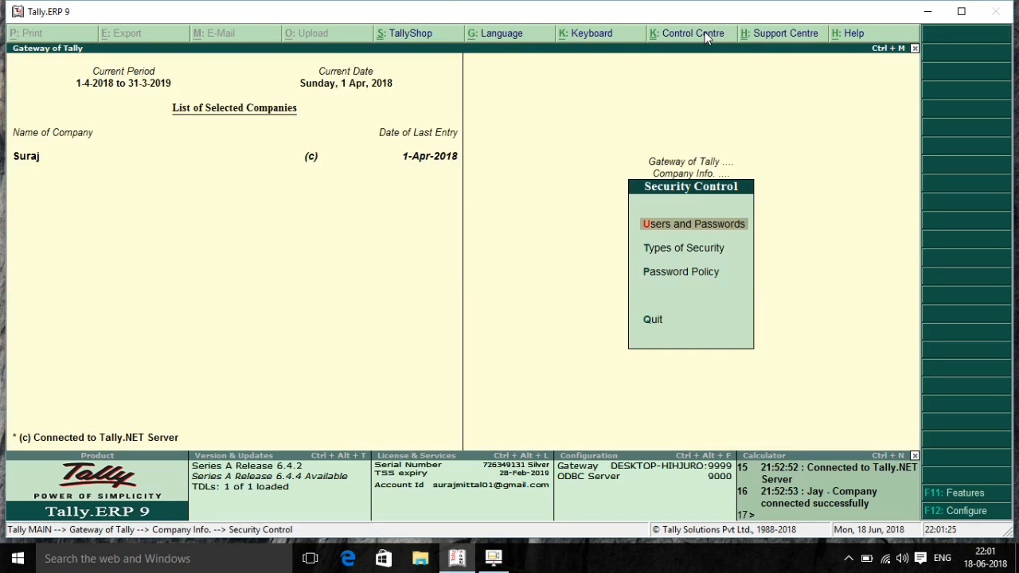
key("Escape")
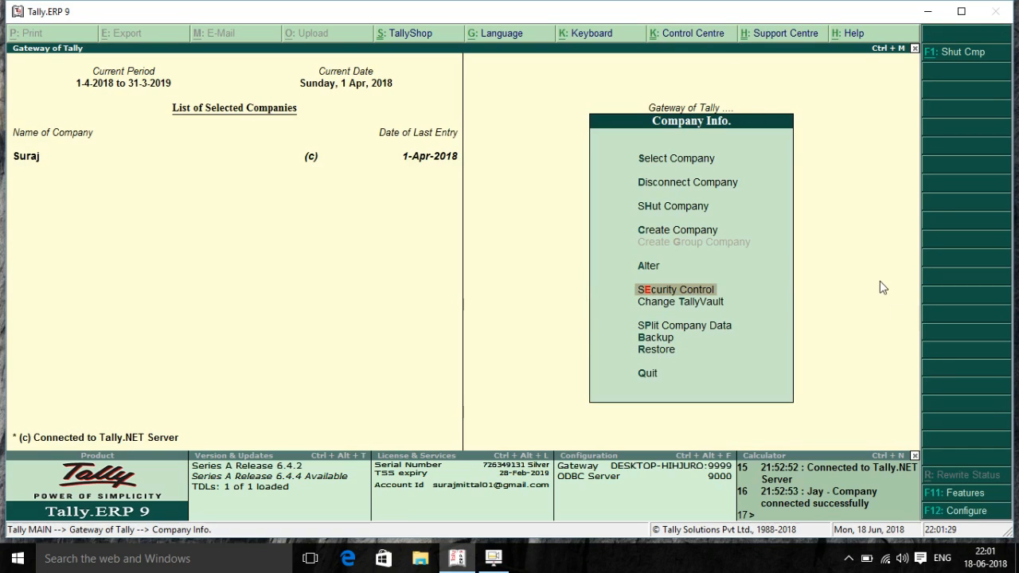
Open Configure > Licensing and browse the Surrender License and Renew TSS options
left_click(973, 509)
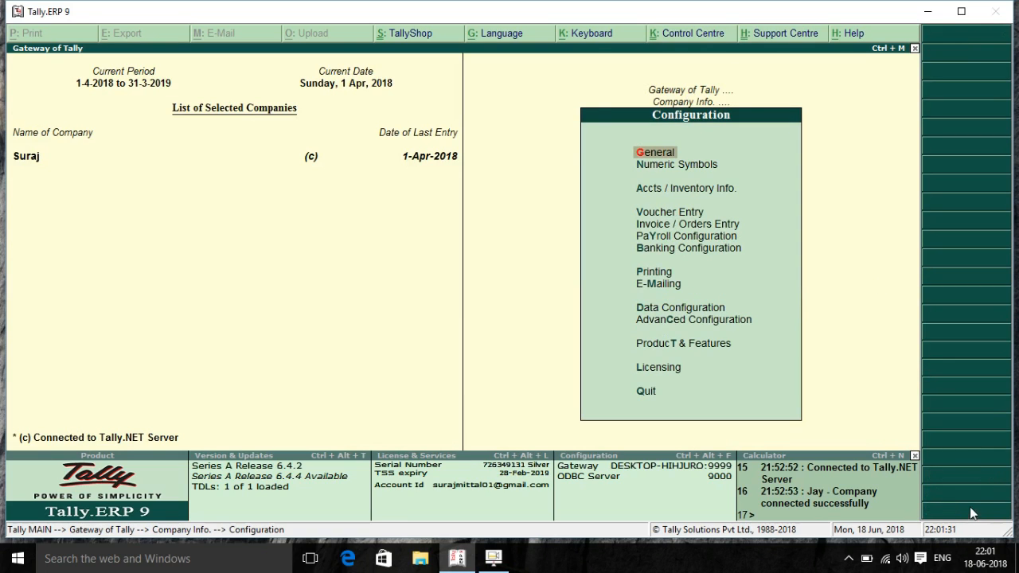
key("Down")
key("Down")
key("Down")
key("Down")
key("Down")
key("Down")
key("Down")
key("Down")
key("Down")
key("Down")
key("Down")
key("Down")
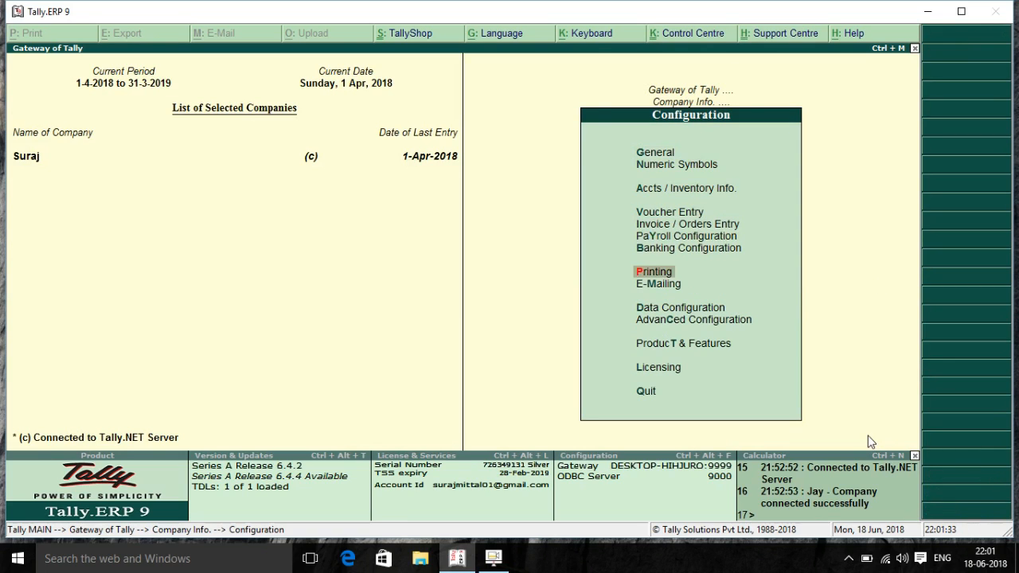
key("Return")
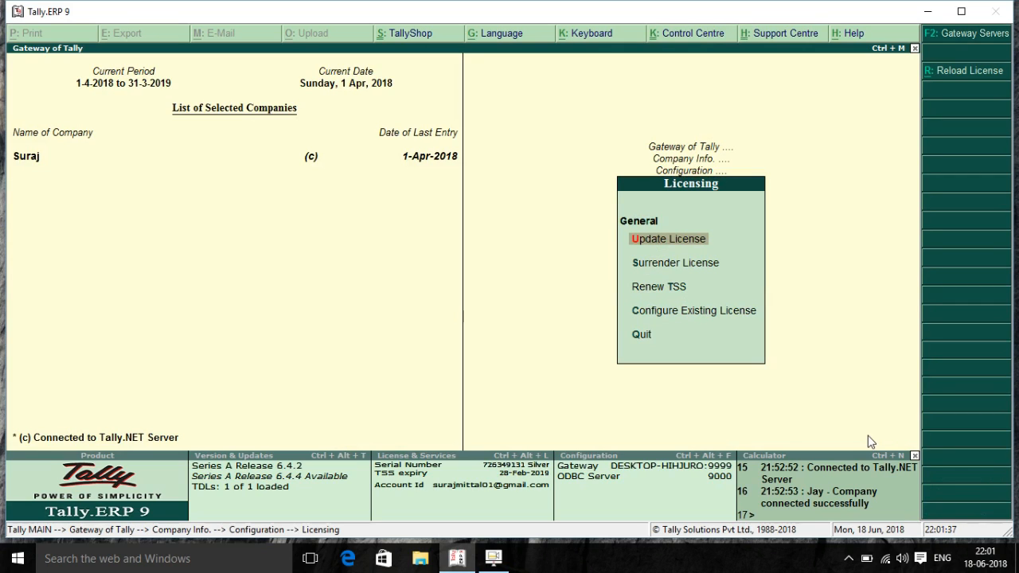
key("Down")
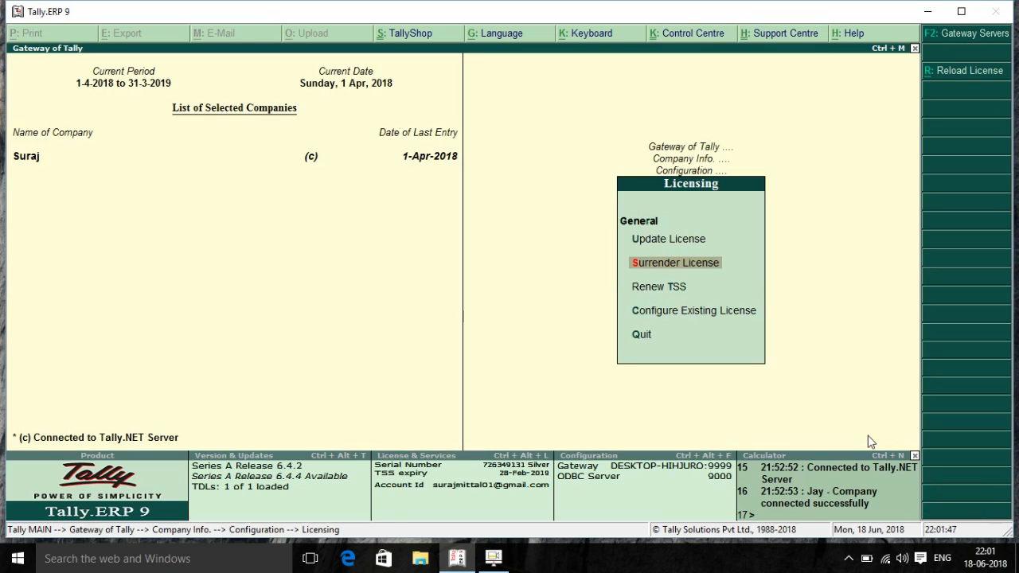
key("Down")
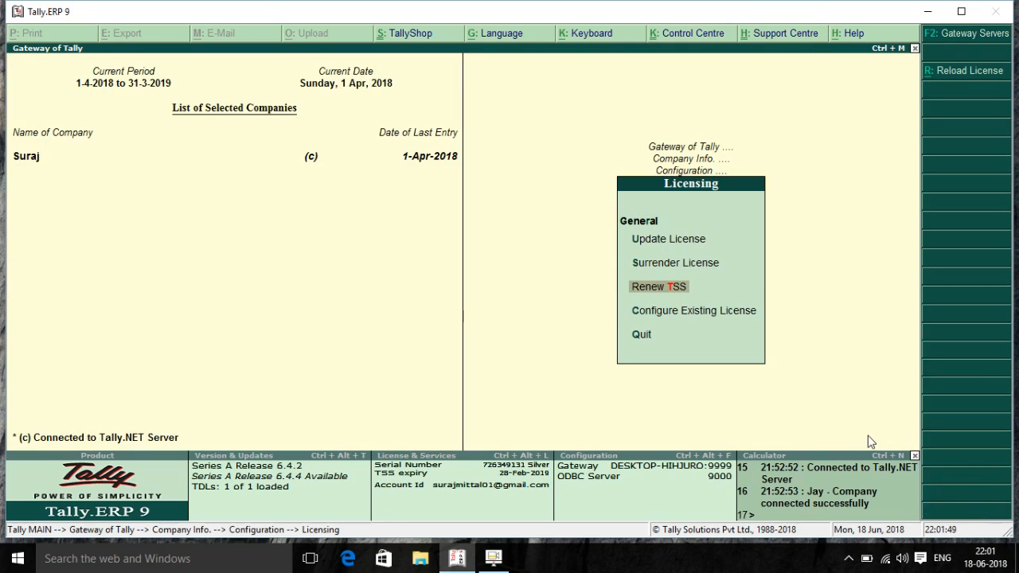
key("Up")
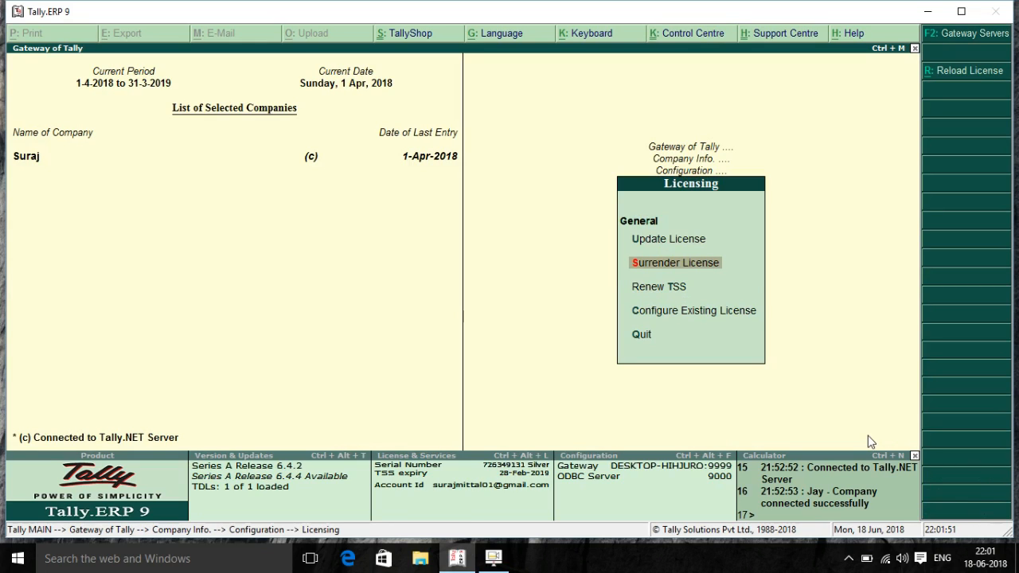